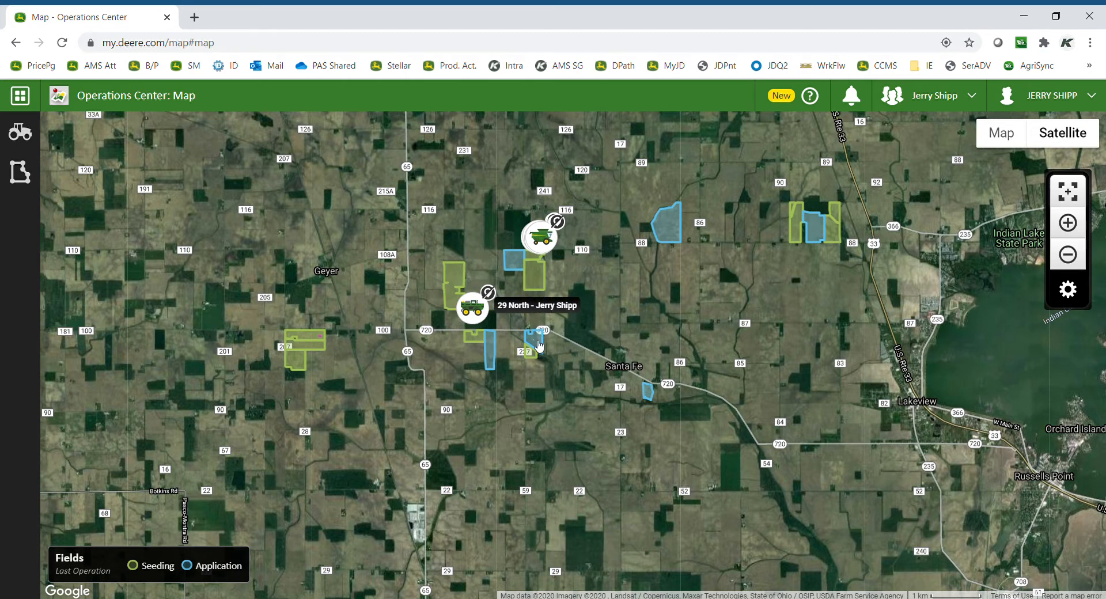
Step: View the summary of the 29 North field on the map and close it
click(539, 344)
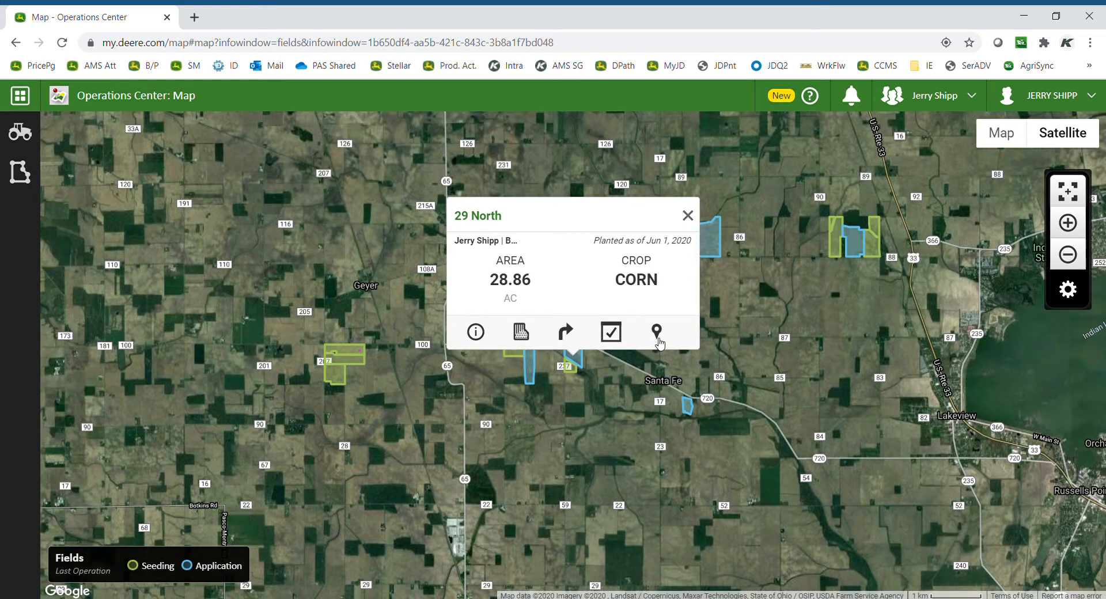
click(688, 216)
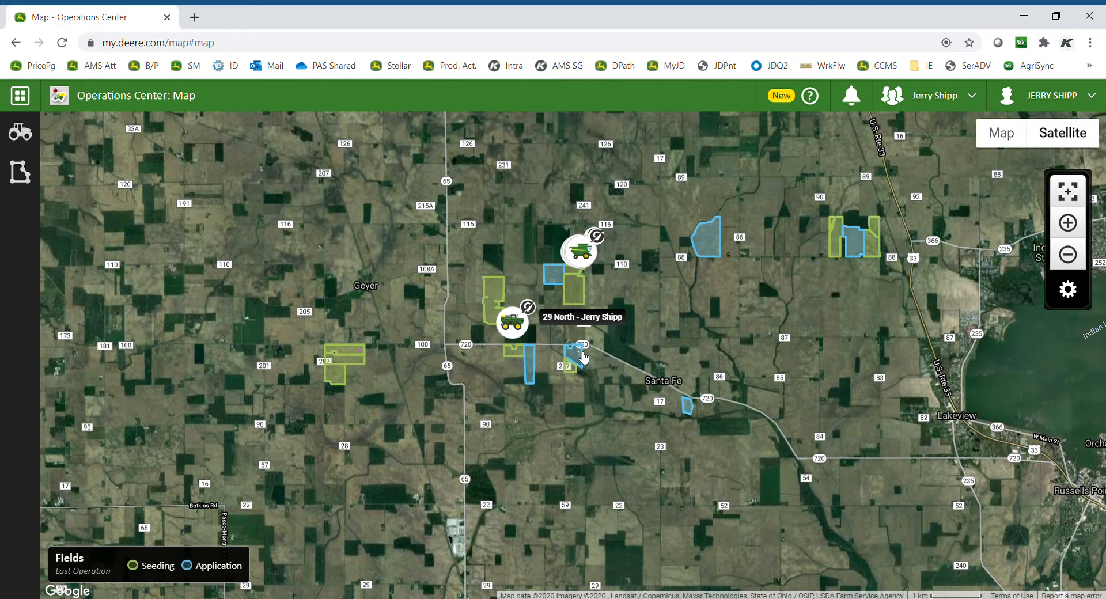
Step: Open the Land Manager tool from the Operations Center tool list
click(20, 96)
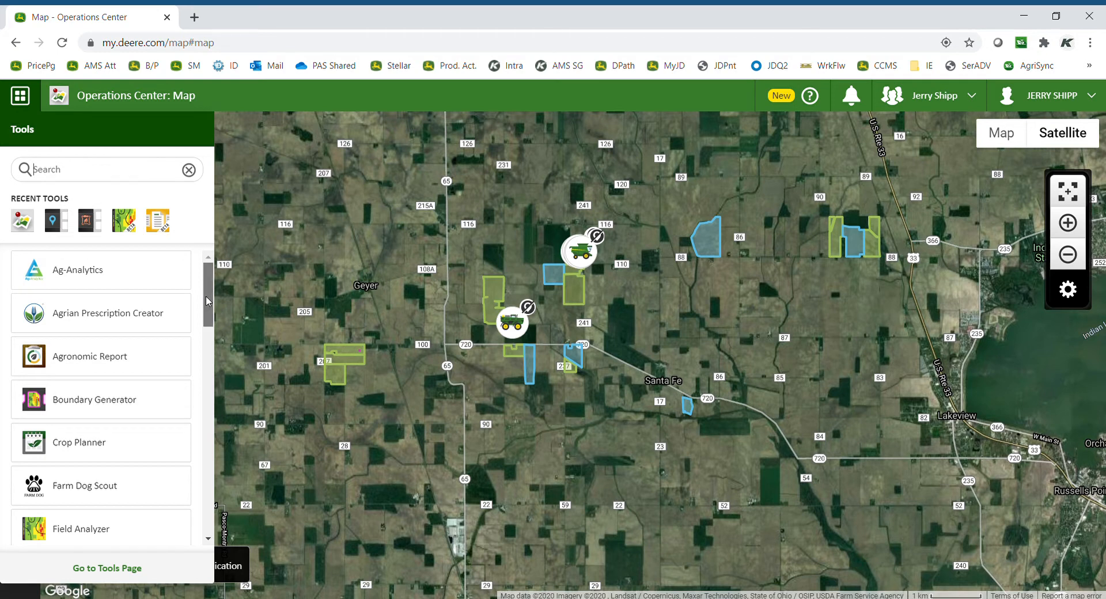
drag(211, 306, 215, 416)
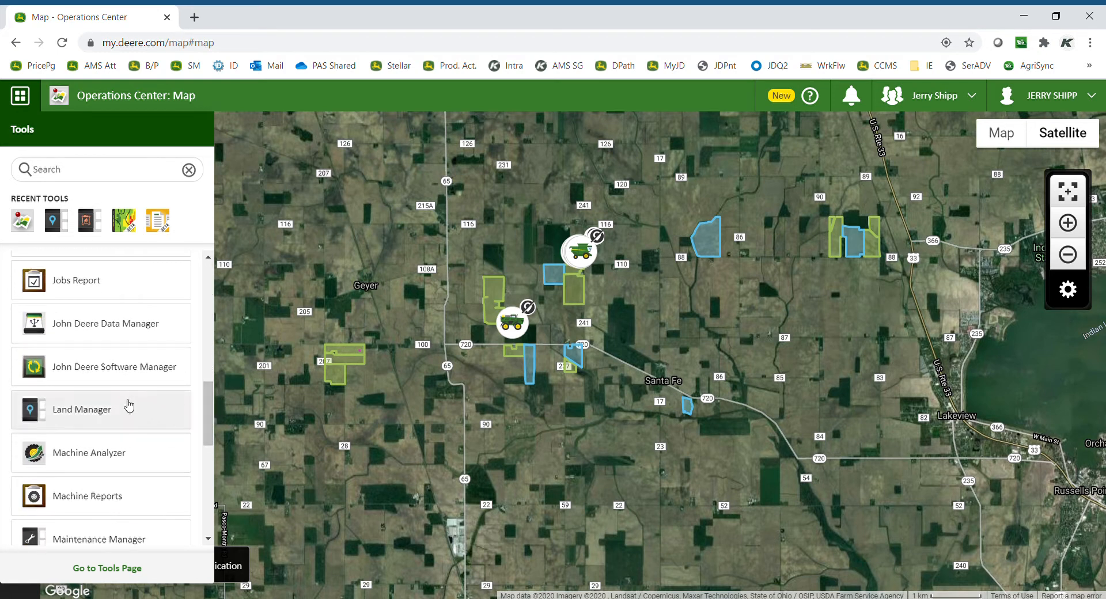
click(97, 406)
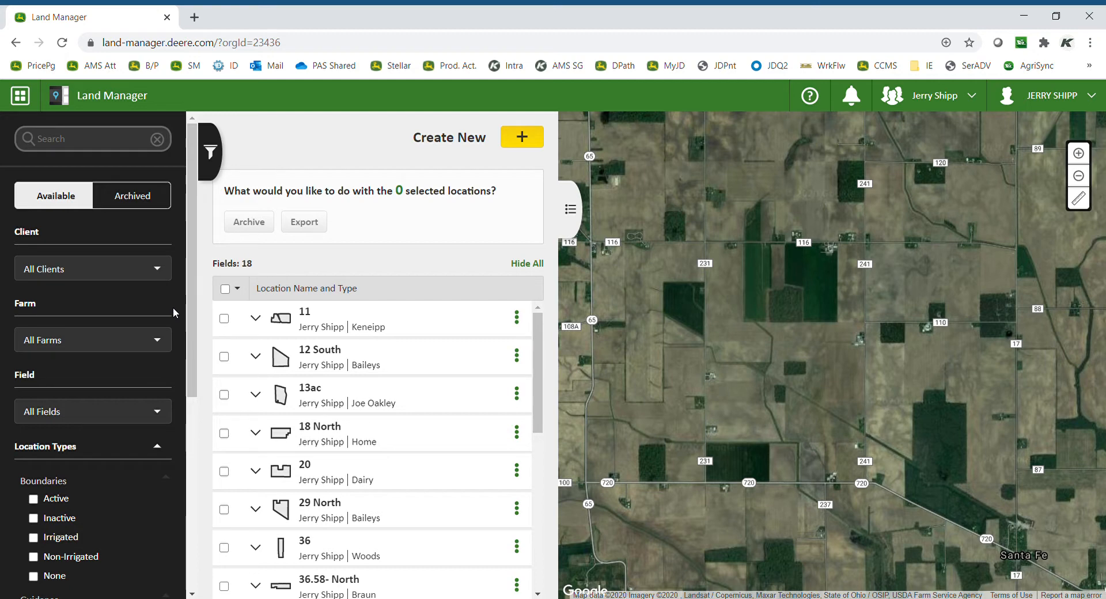
Step: Filter the locations by the Baileys farm and return the farm filter to All Farms
click(167, 344)
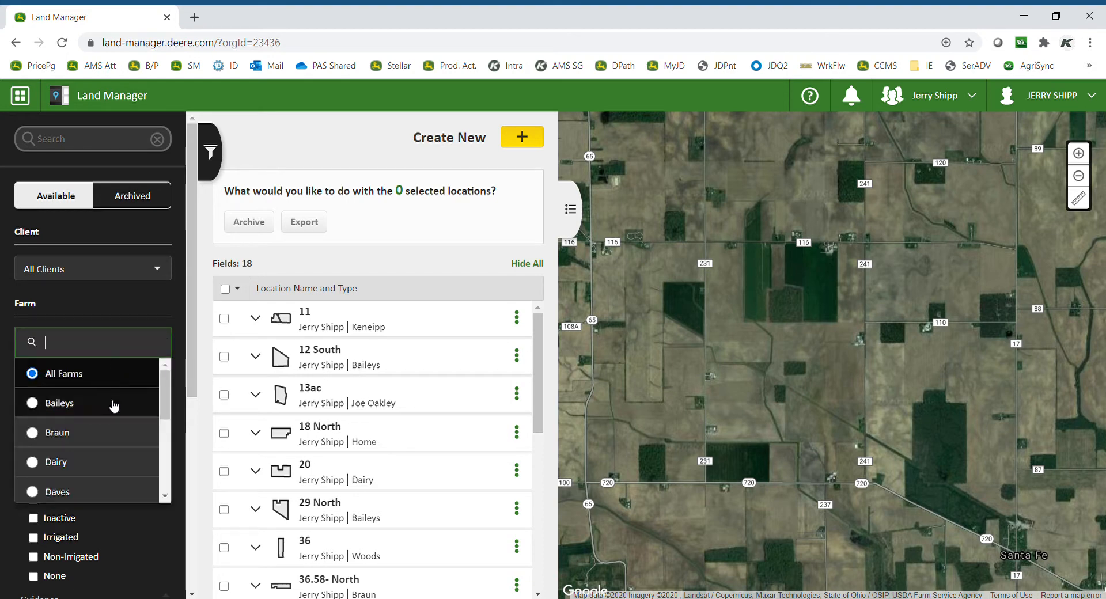
click(33, 404)
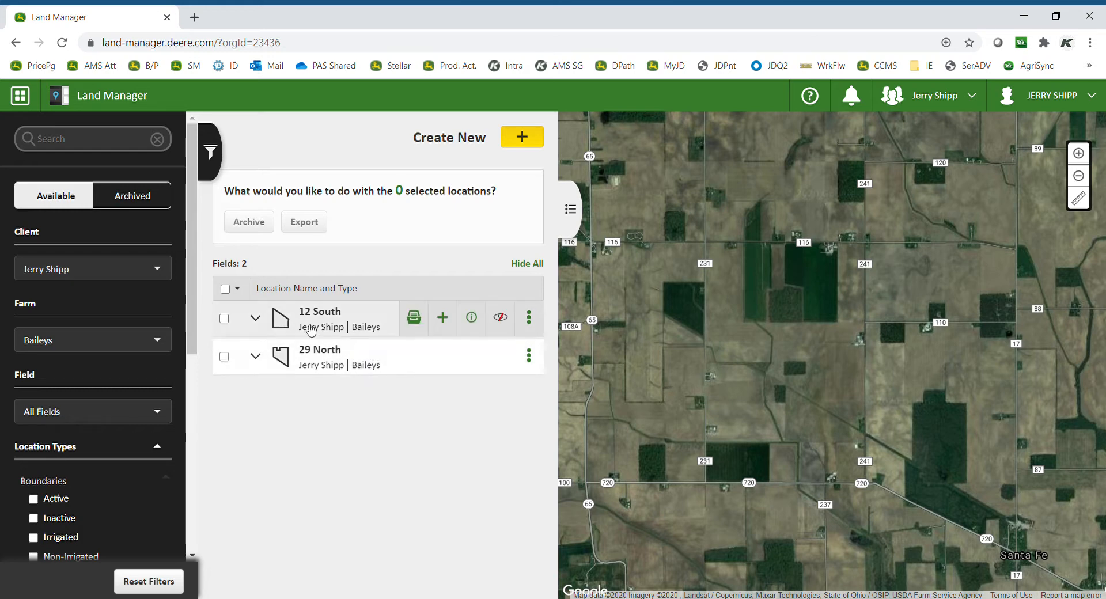
click(151, 346)
click(81, 375)
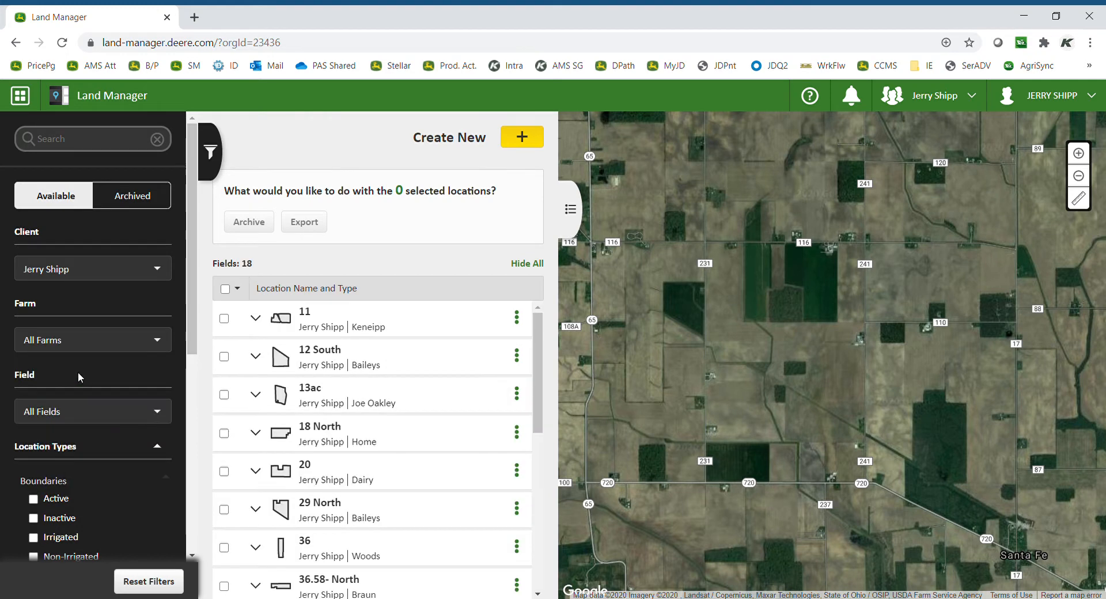
Step: Filter the locations by field 11 and return the field filter to All Fields
drag(192, 314, 199, 370)
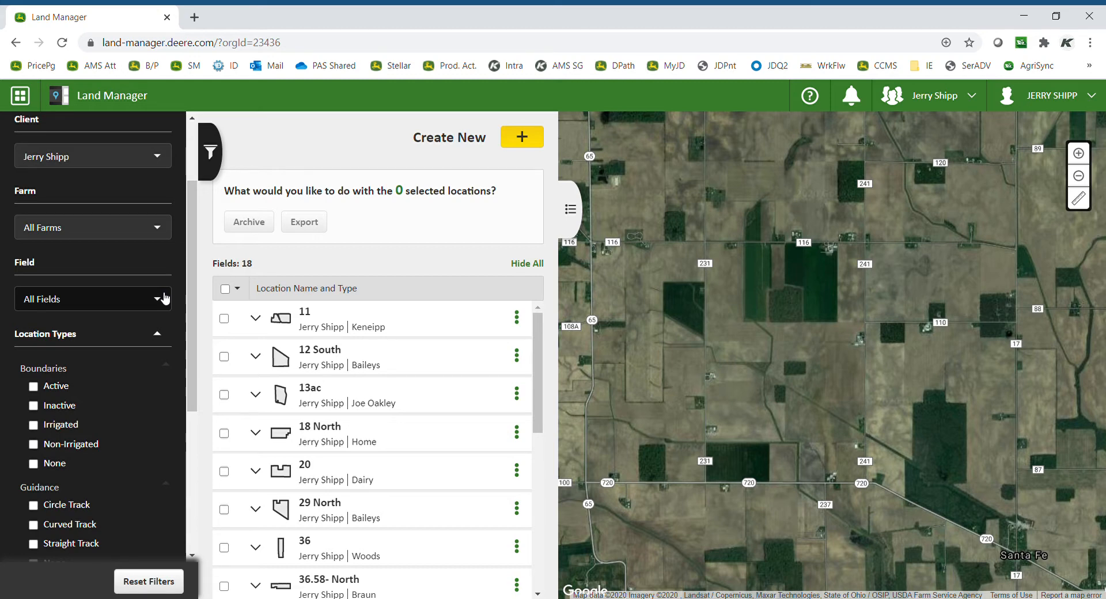
click(165, 298)
click(60, 368)
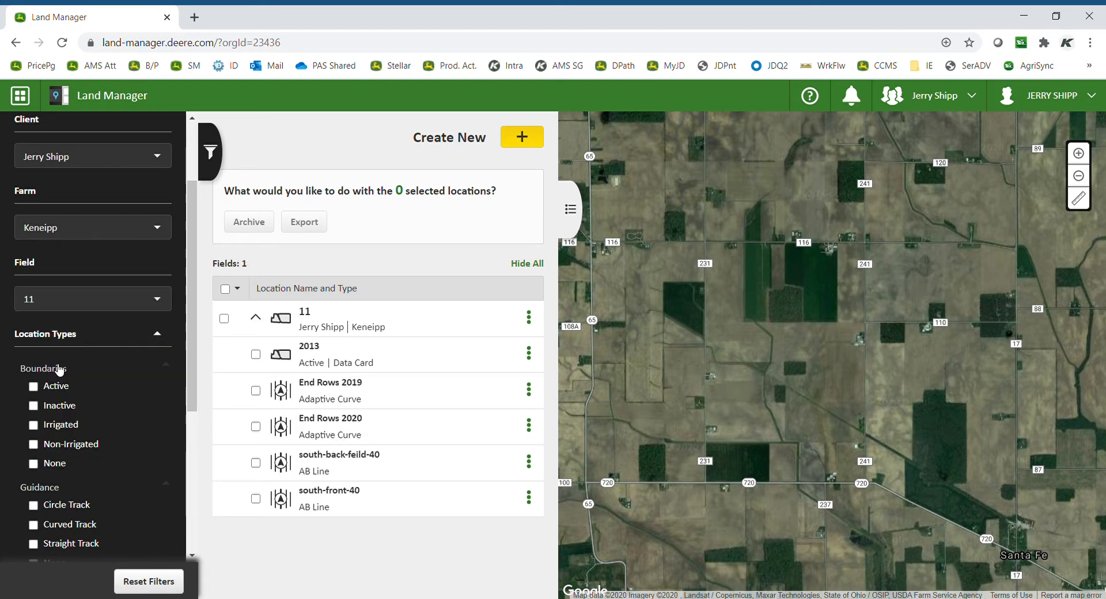
click(157, 299)
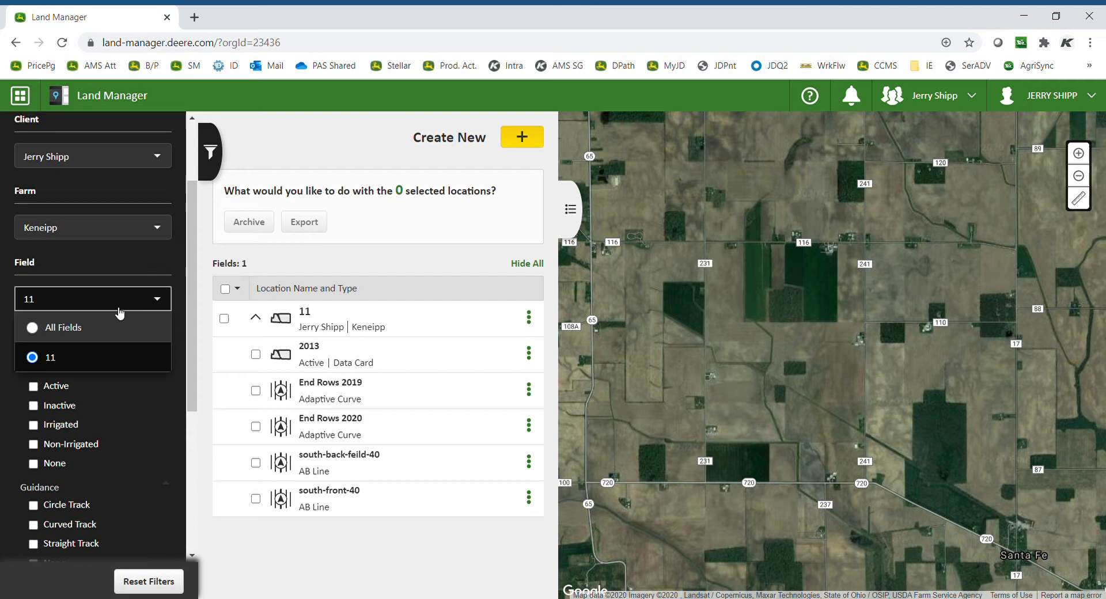
click(60, 330)
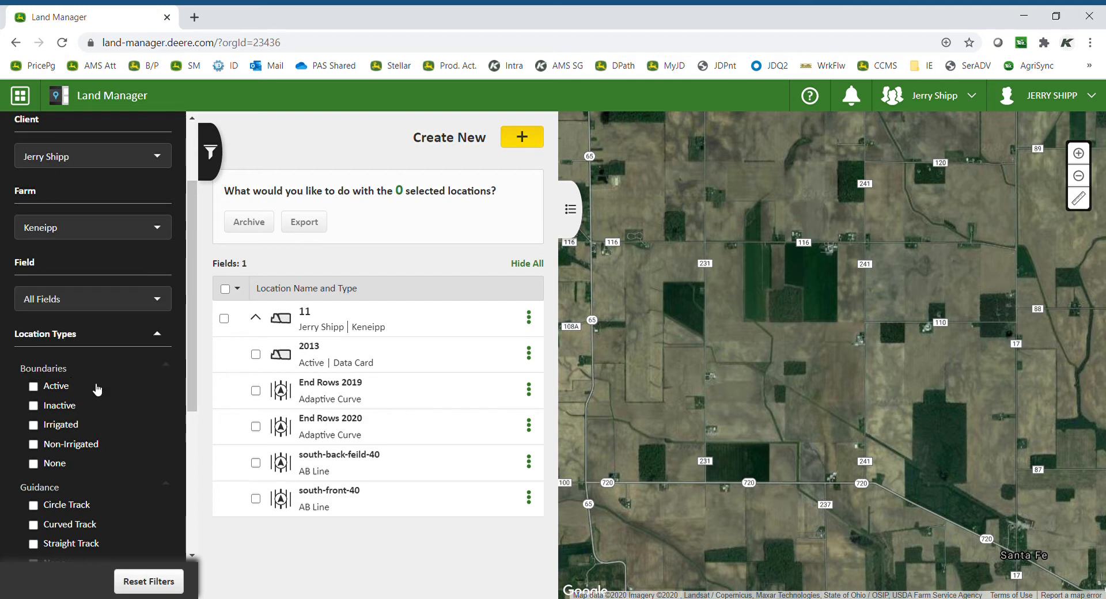
Step: Try the Inactive and None boundary filters and the None guidance filter one at a time, clearing each again
click(34, 406)
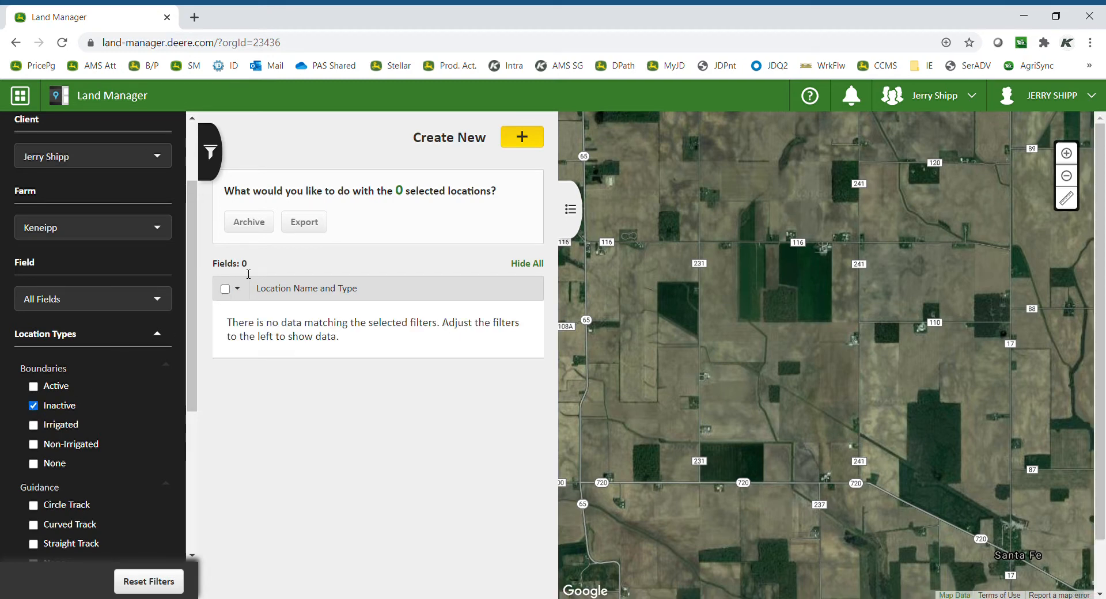
click(30, 406)
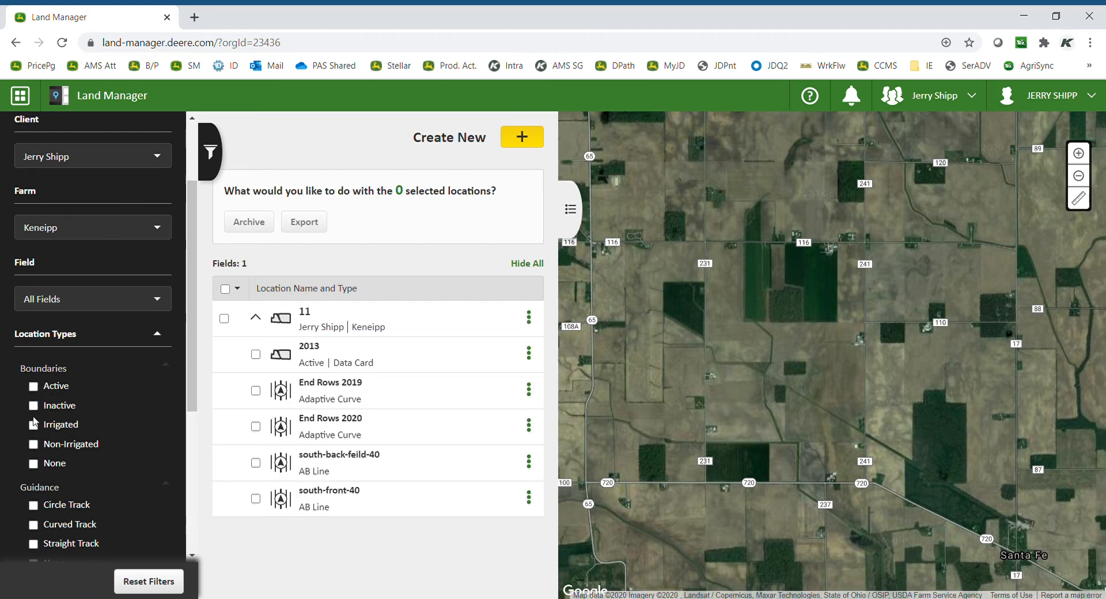
click(33, 464)
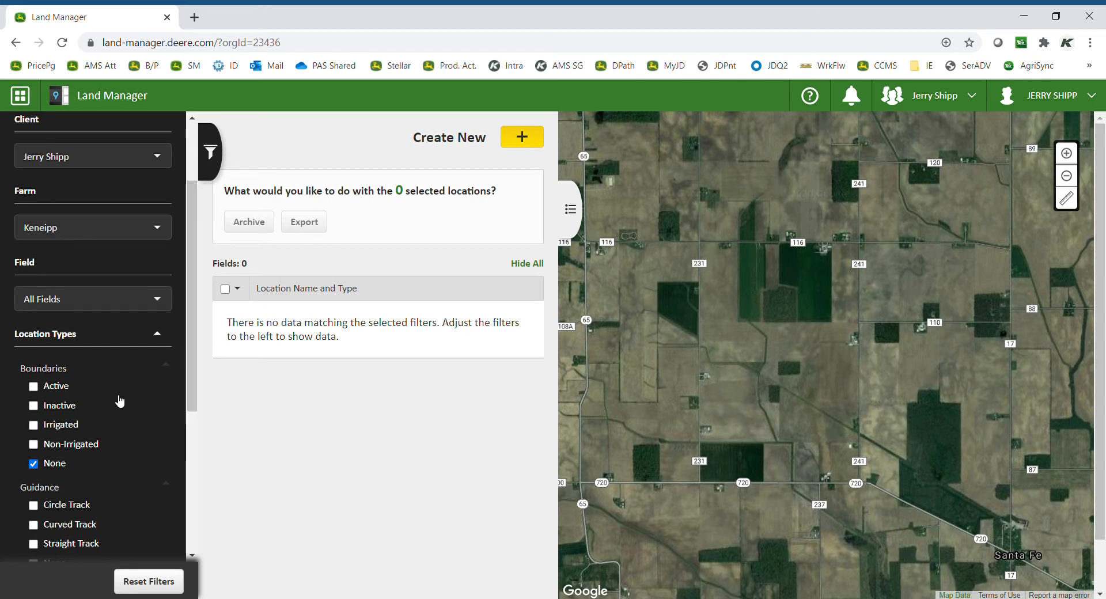
click(34, 464)
drag(189, 336, 193, 413)
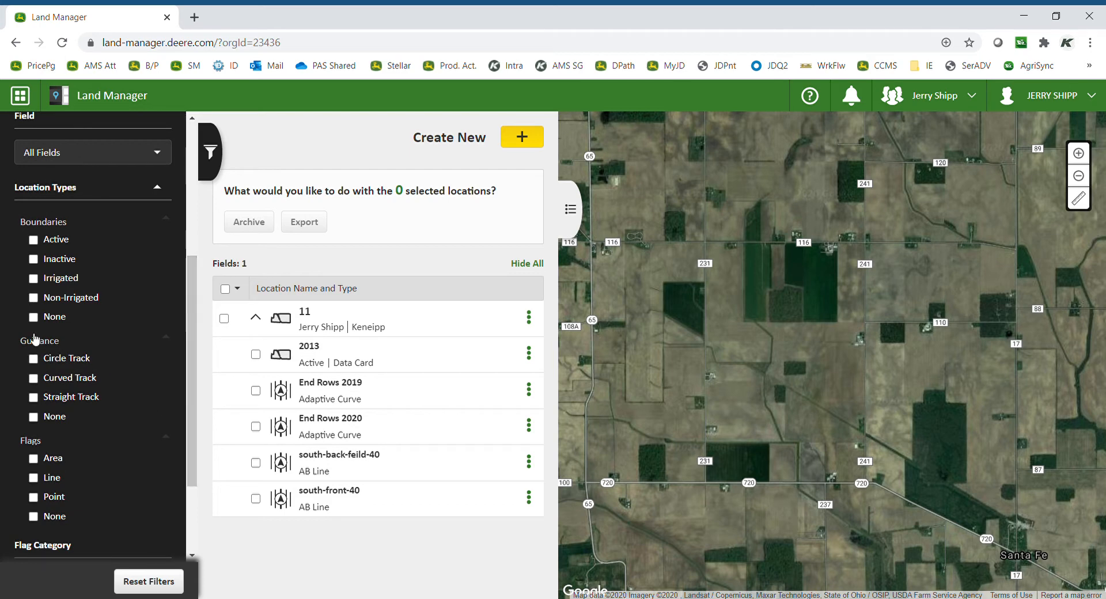
click(33, 417)
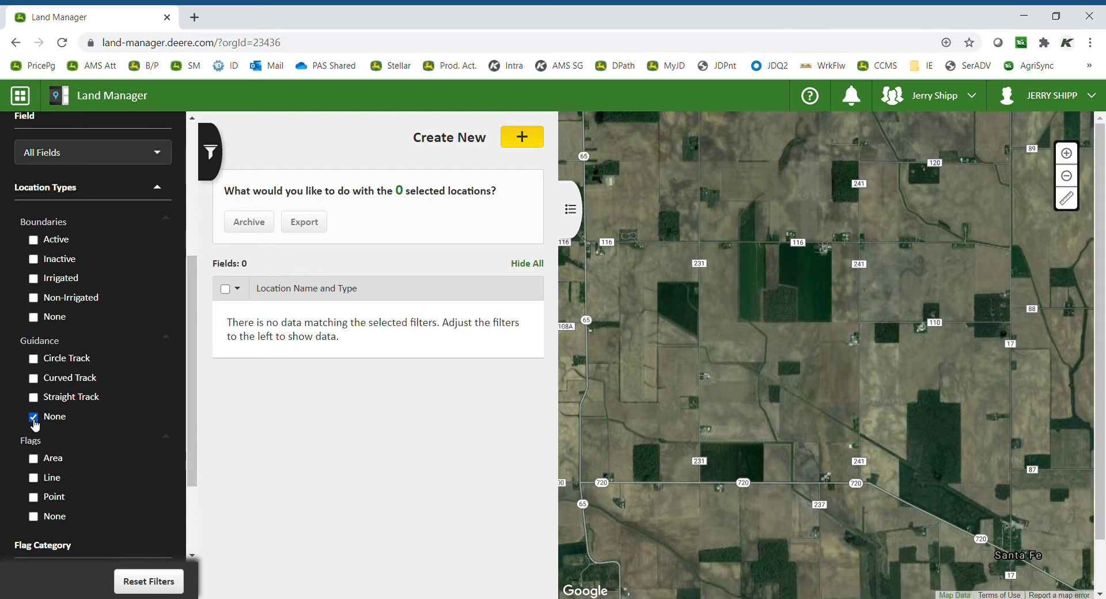
click(33, 417)
Step: Filter the guidance by Curved Track and widen the filters to All Farms and All Clients
click(37, 380)
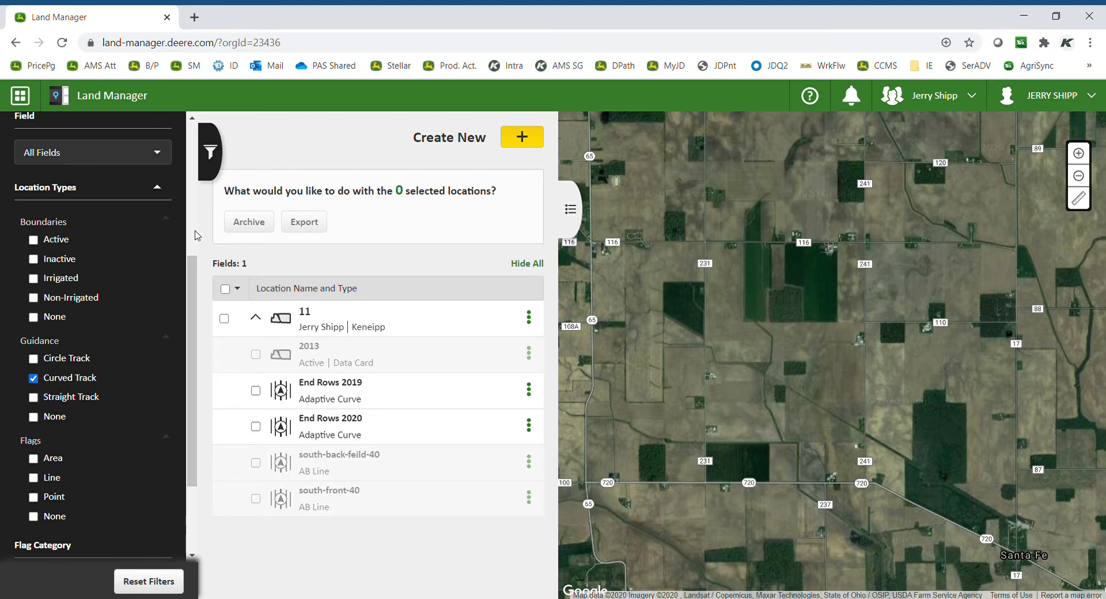
scroll(157, 206, up, 2)
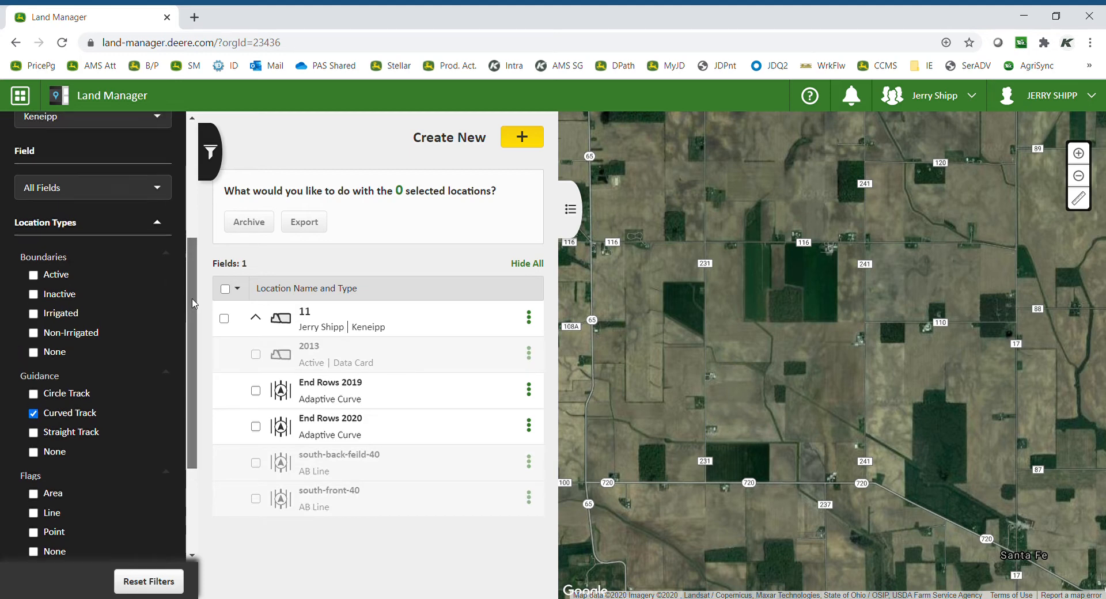
click(157, 206)
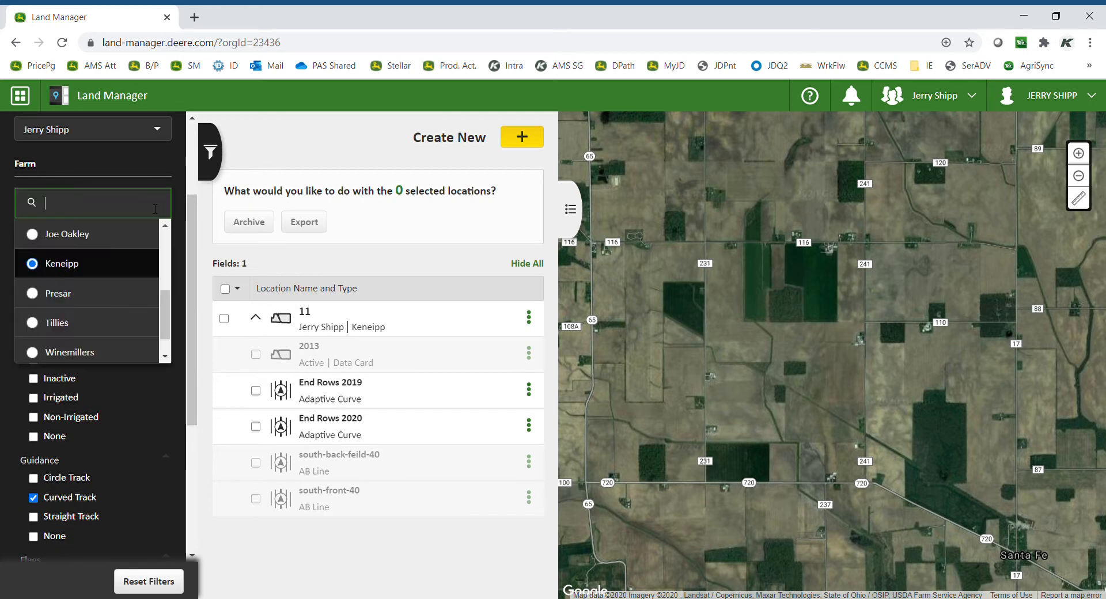
scroll(166, 260, up, 3)
scroll(166, 259, up, 1)
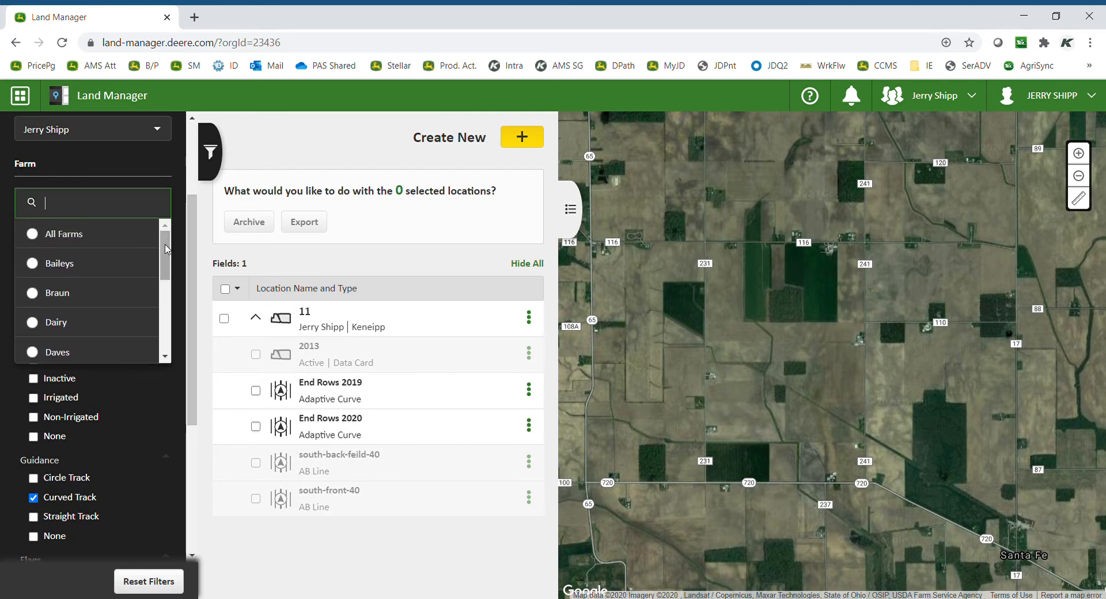
click(86, 235)
click(145, 137)
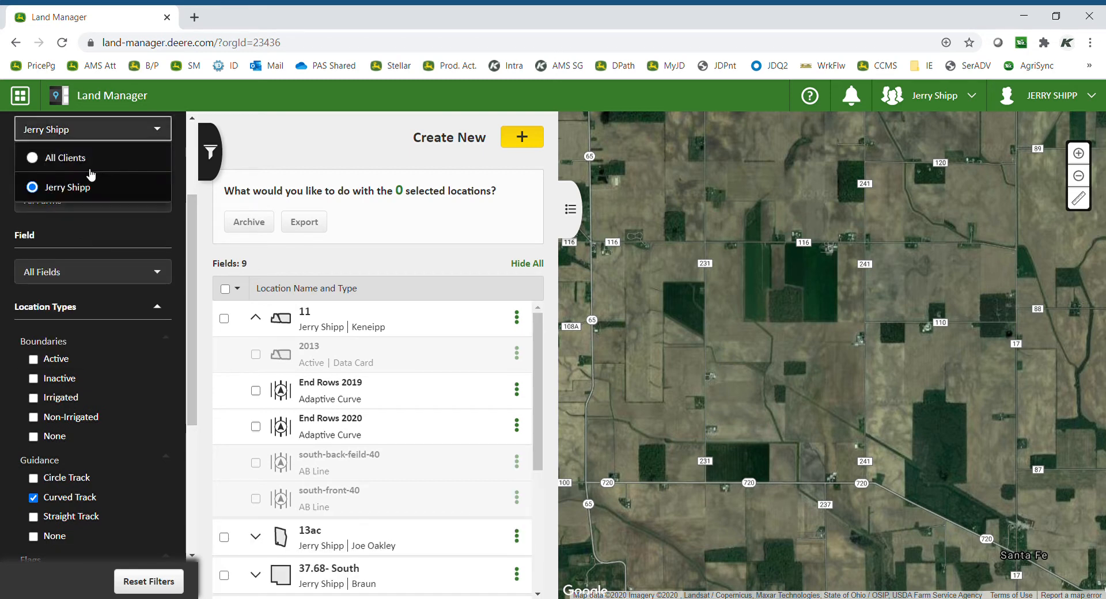
click(87, 155)
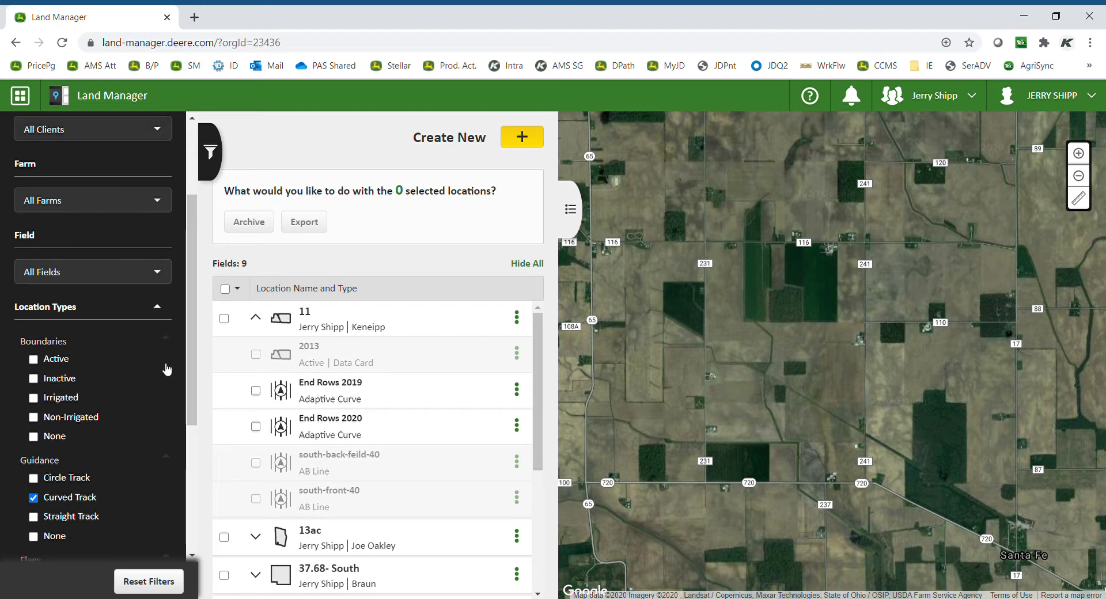
Step: Collapse field 11's entries and compare the field list with and without the Curved Track filter, leaving it cleared
scroll(192, 392, down, 2)
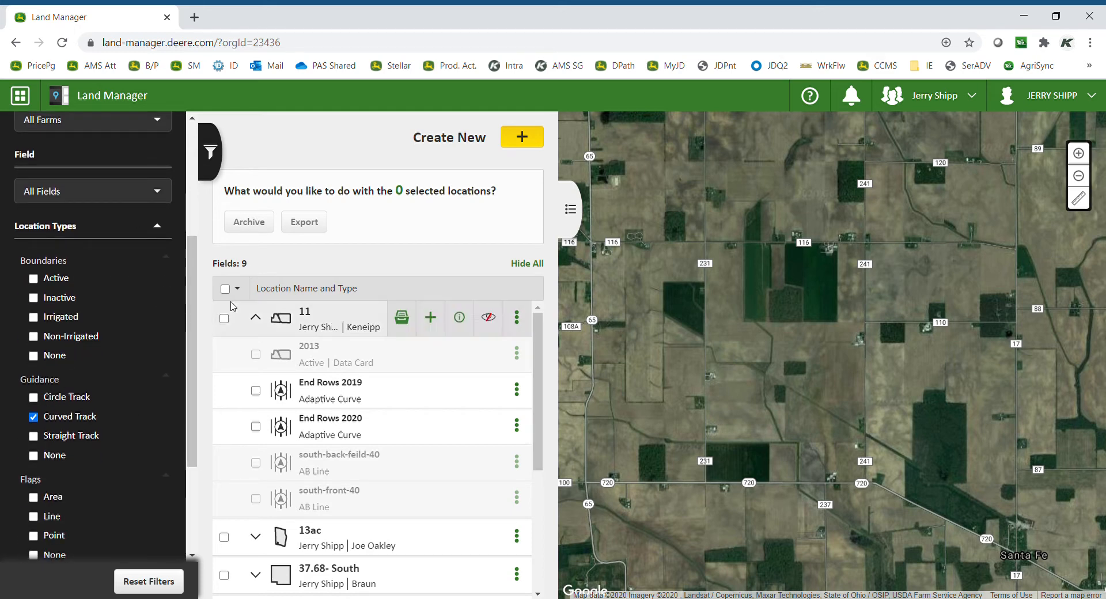
click(255, 317)
click(33, 417)
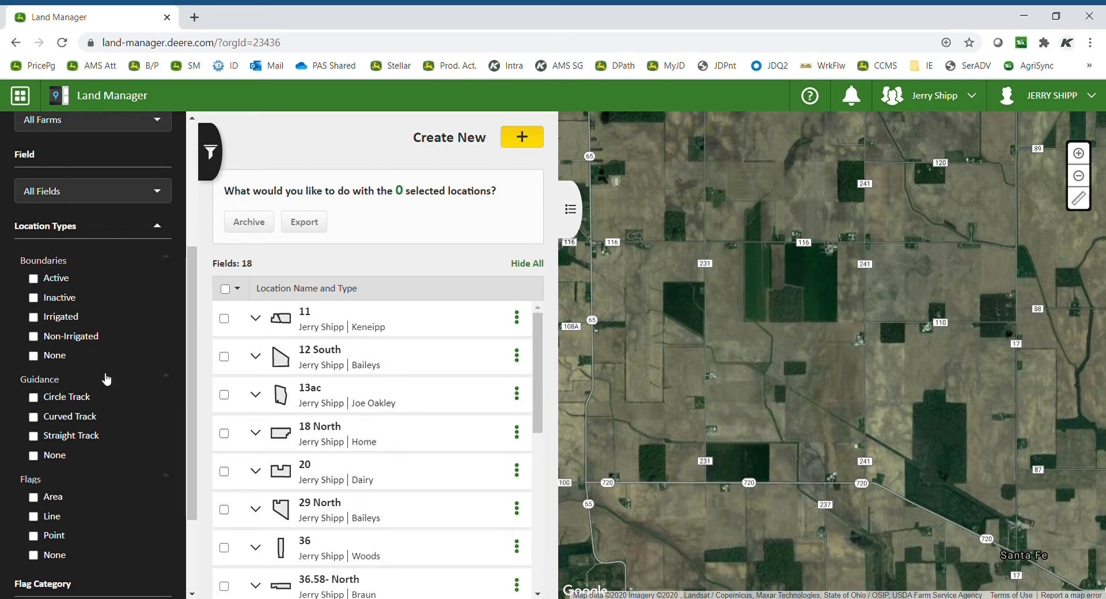
click(33, 417)
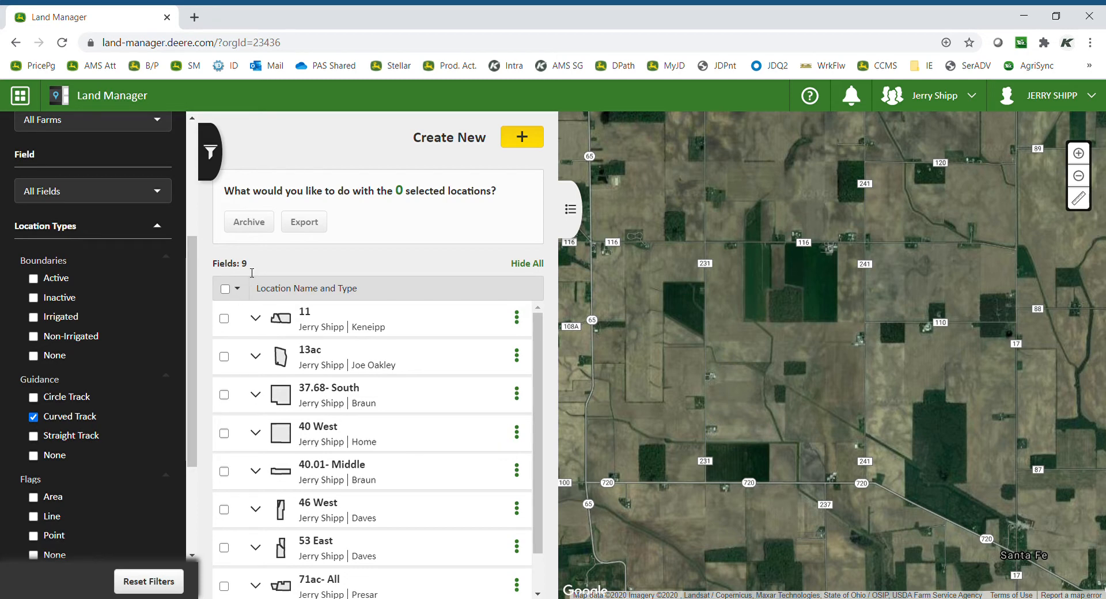
click(40, 419)
Step: Filter the locations by Point flags and clear that flag filter again
drag(192, 389, 199, 454)
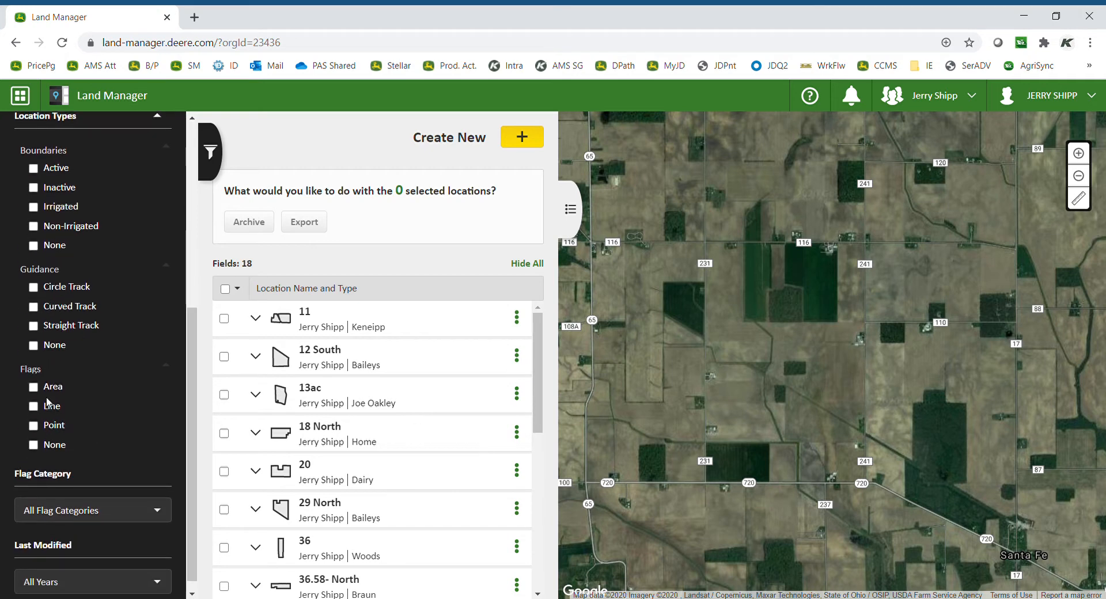
click(37, 427)
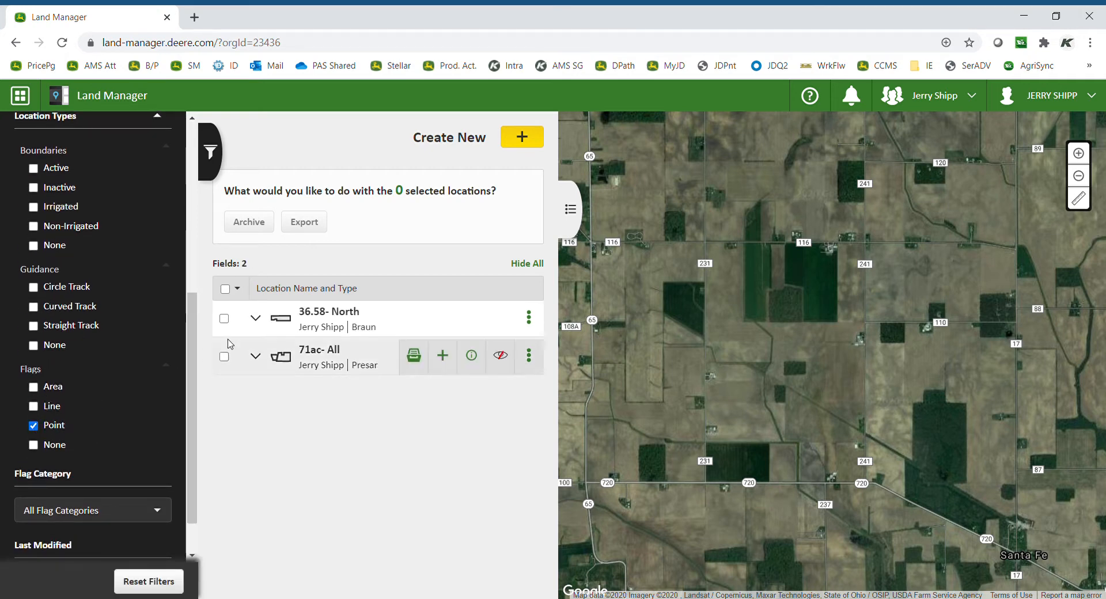
click(33, 427)
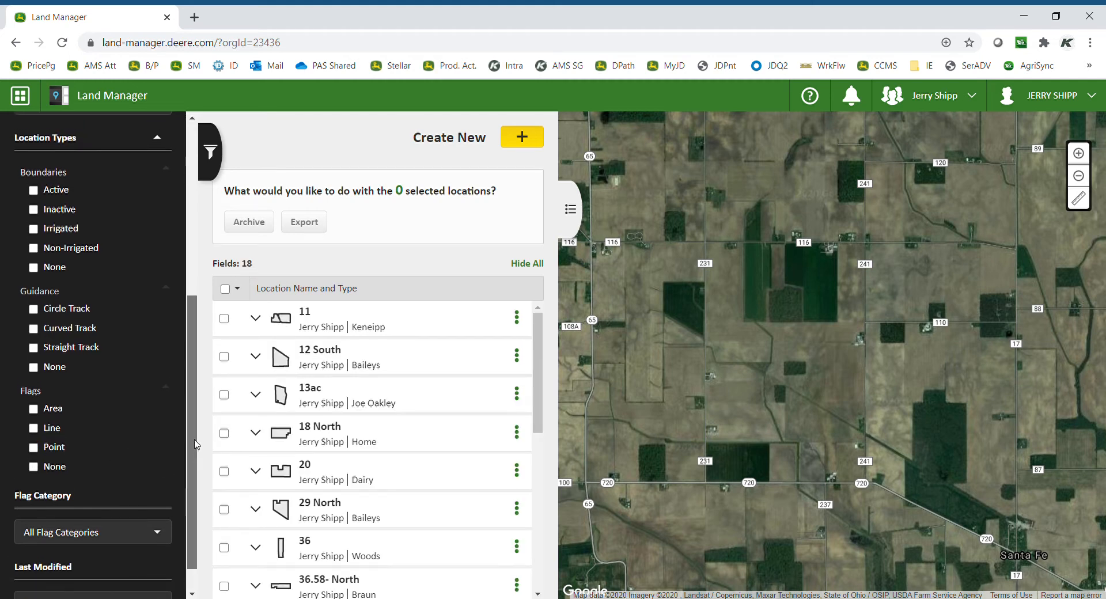
drag(194, 444, 203, 249)
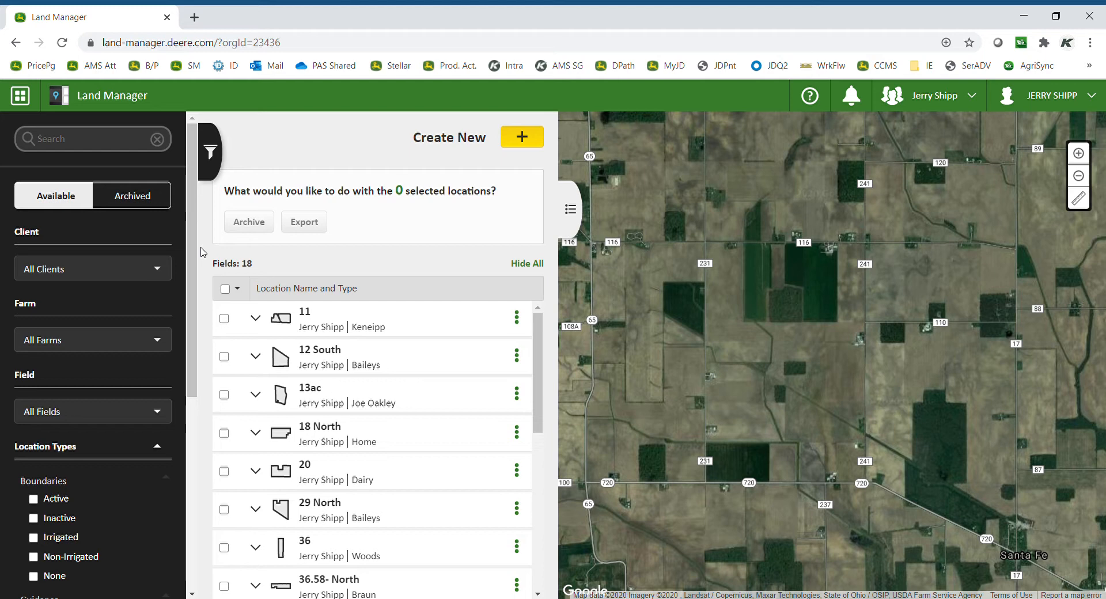
Step: Filter the locations by Curved Track guidance and select all filtered items
drag(202, 251, 213, 383)
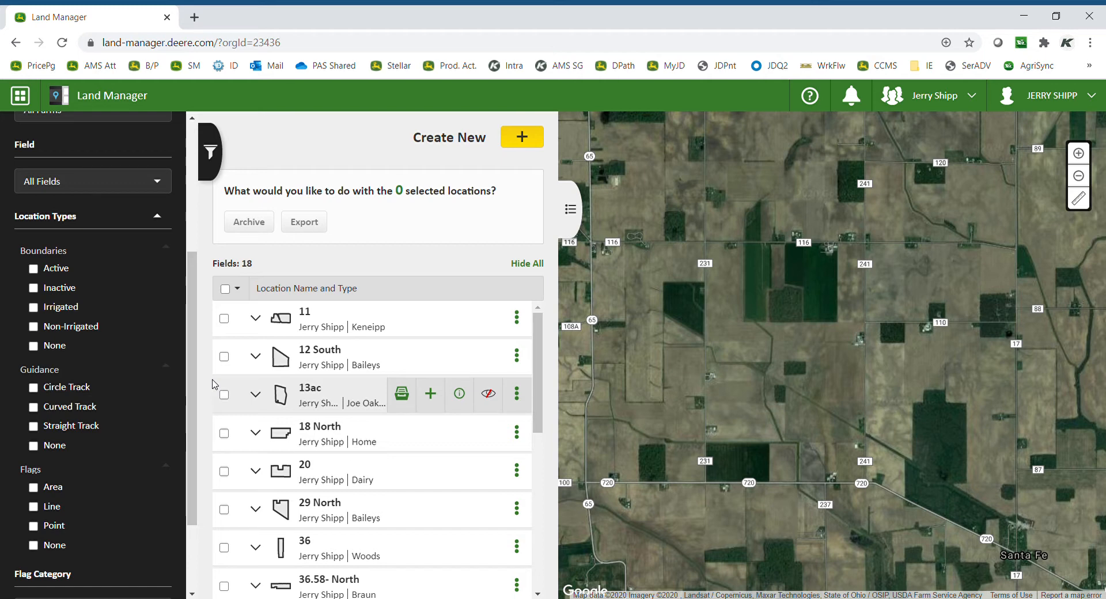
click(34, 408)
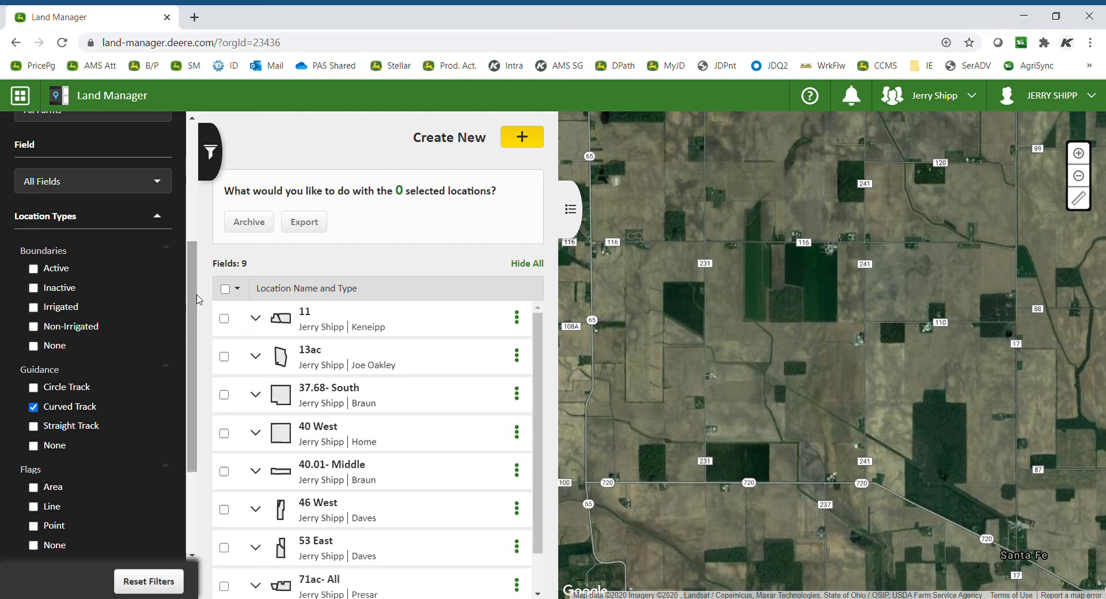
click(240, 294)
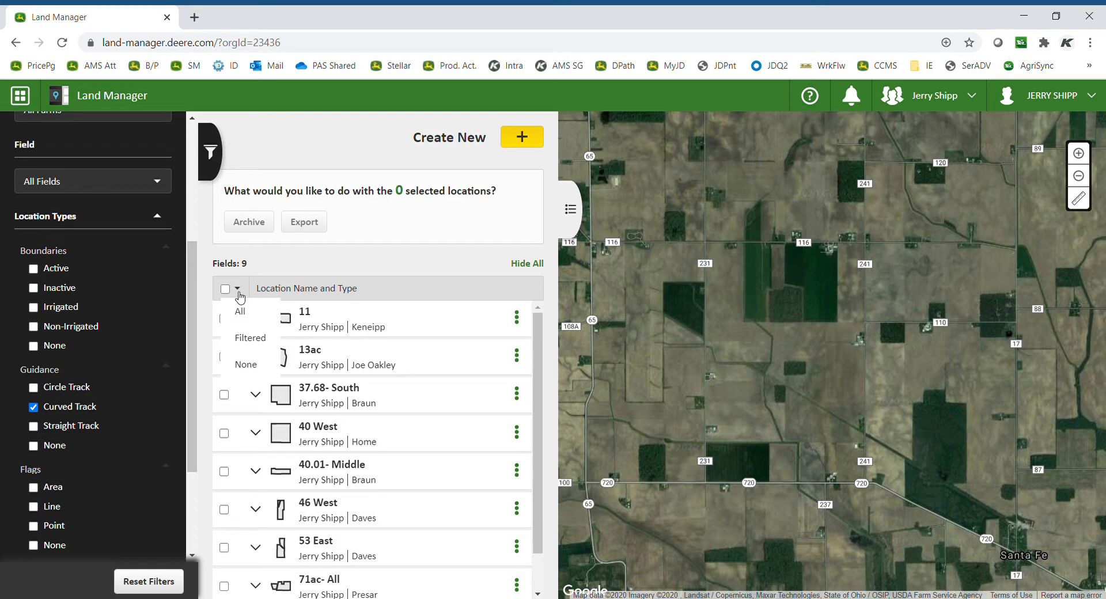
click(250, 339)
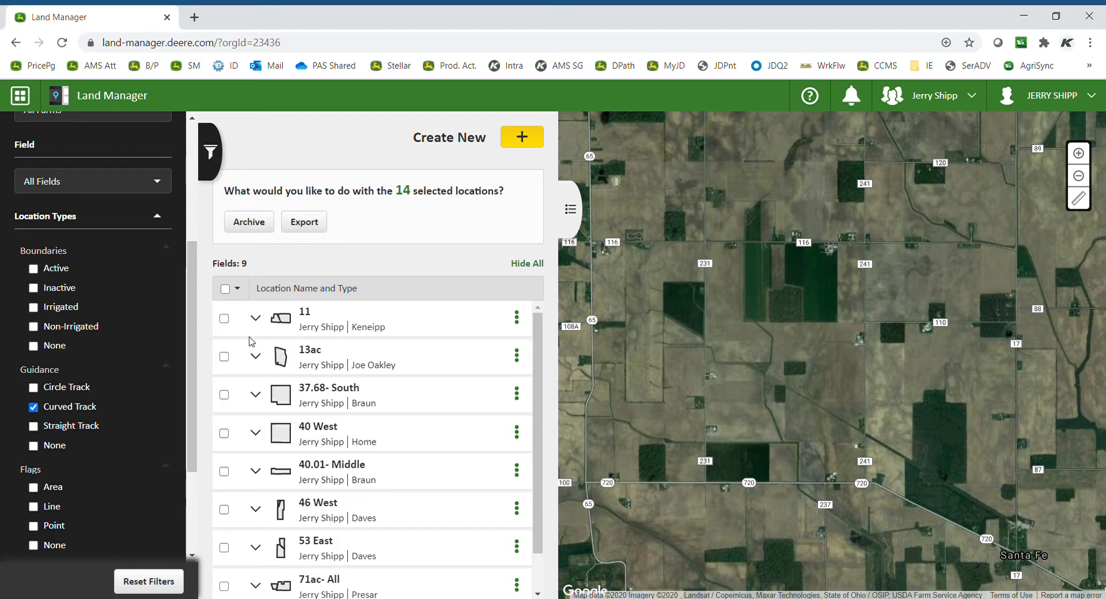
Step: Review the archive summary for the filtered selection and for all locations of the listed fields, cancelling both archives
click(244, 224)
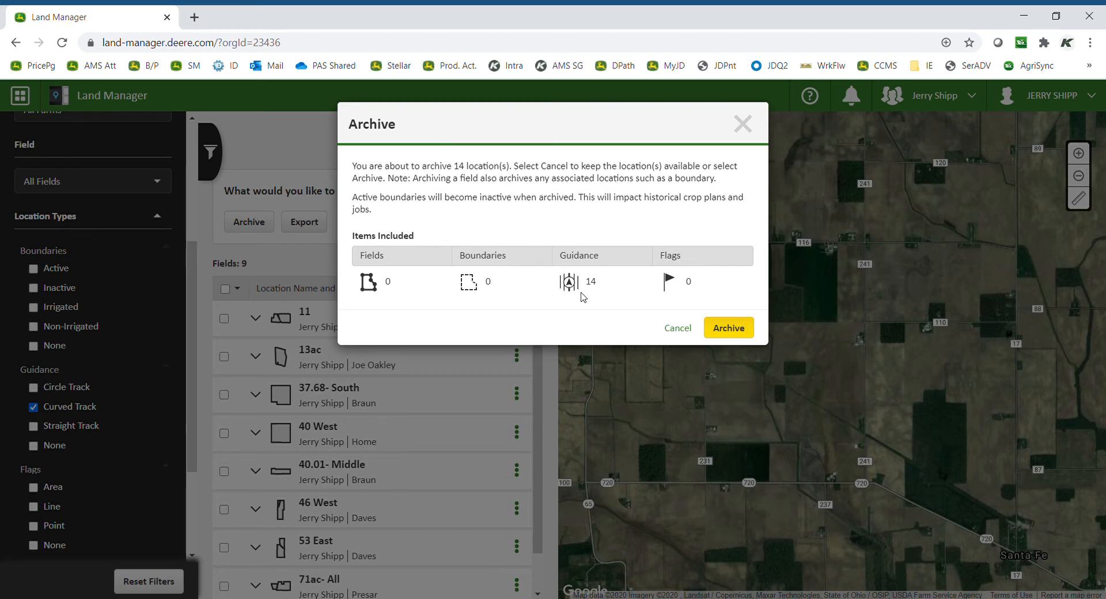
click(678, 328)
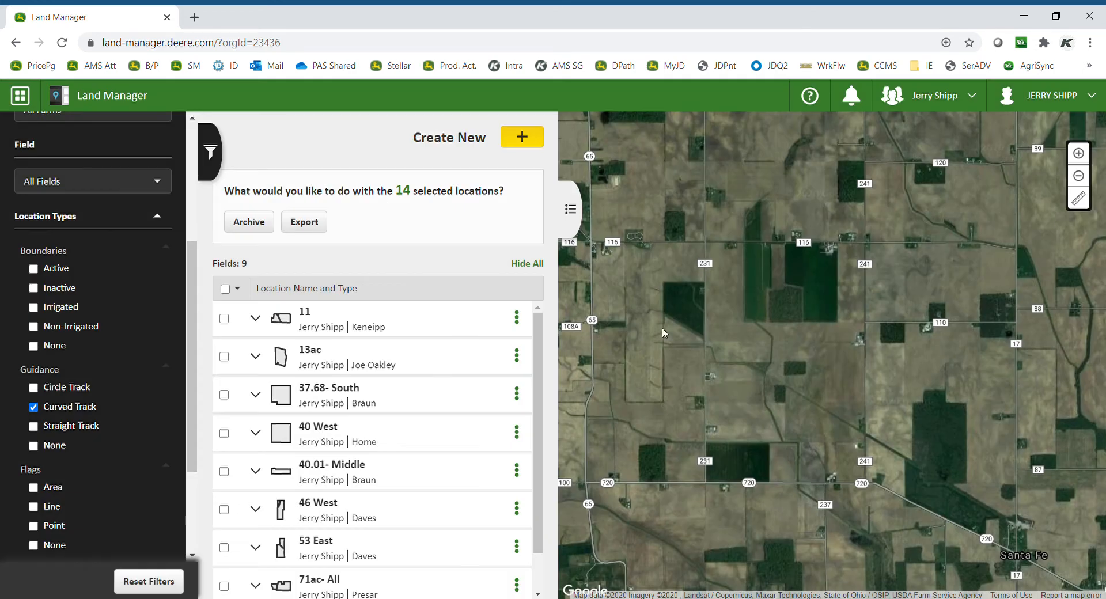
click(225, 289)
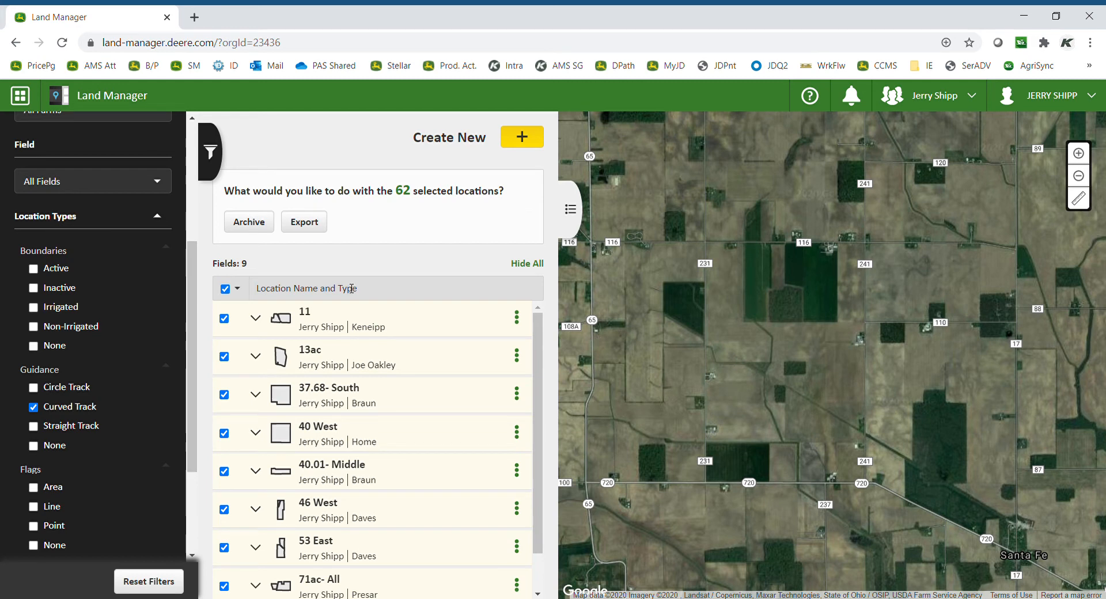
click(254, 222)
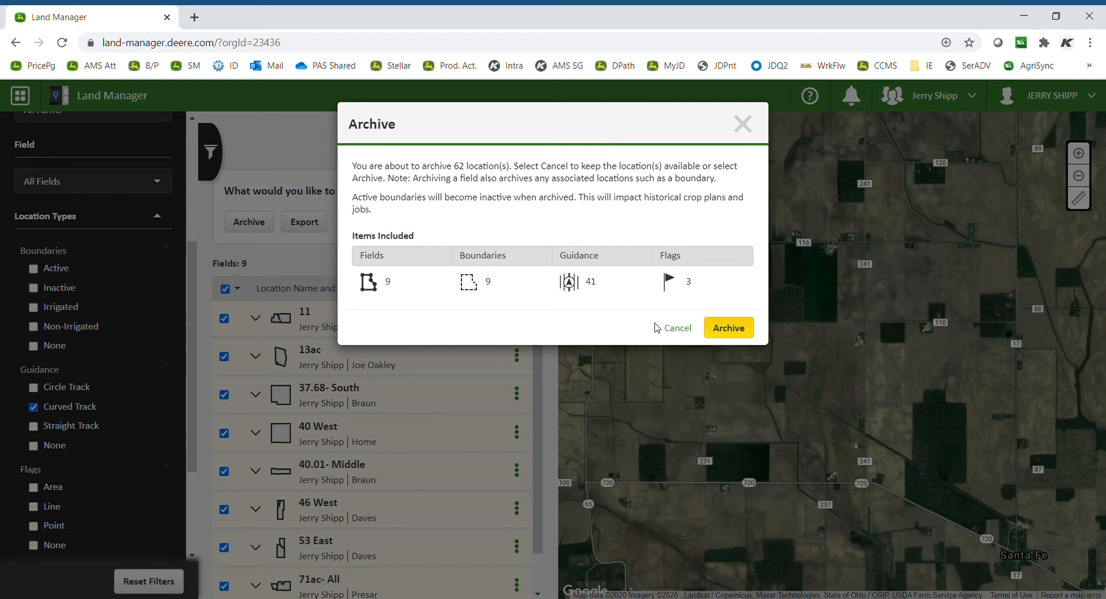
click(671, 329)
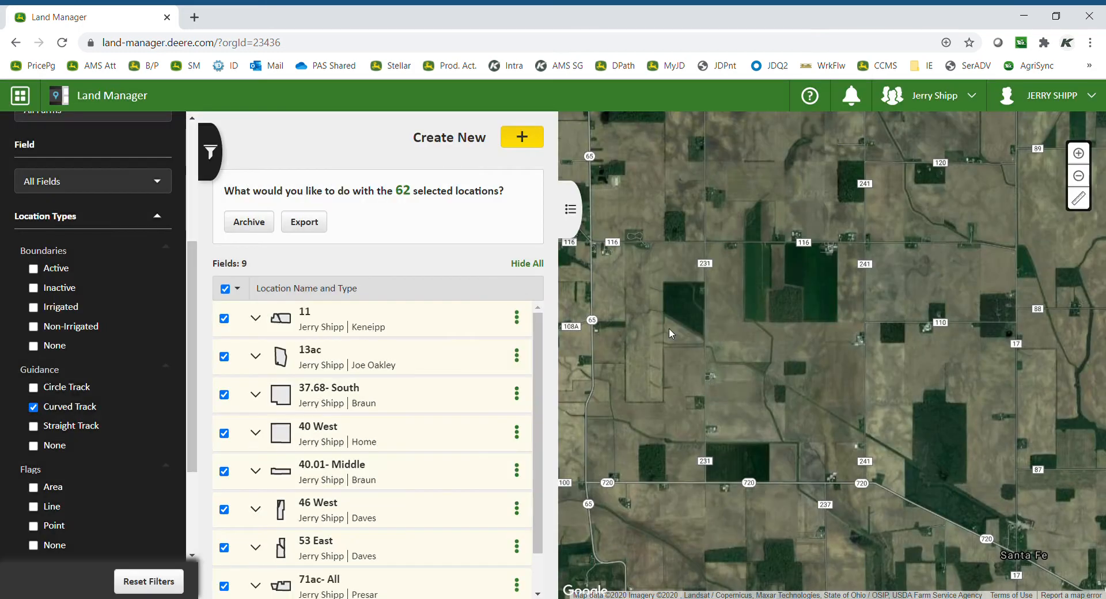
Step: Try to narrow the full selection to the filtered items, check the archive summary and cancel it
click(238, 289)
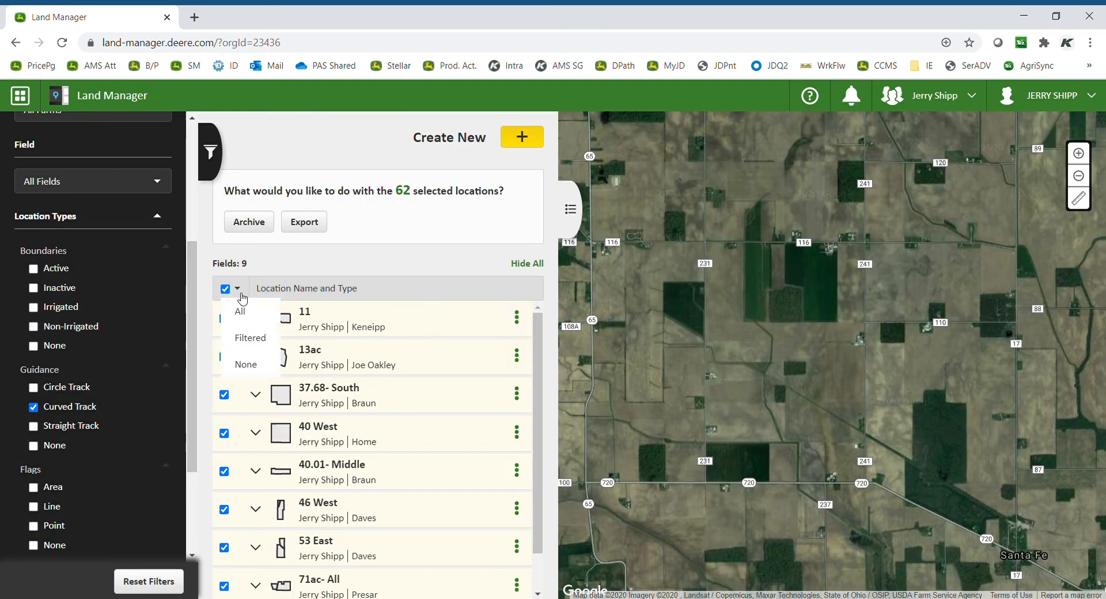
click(257, 340)
click(247, 222)
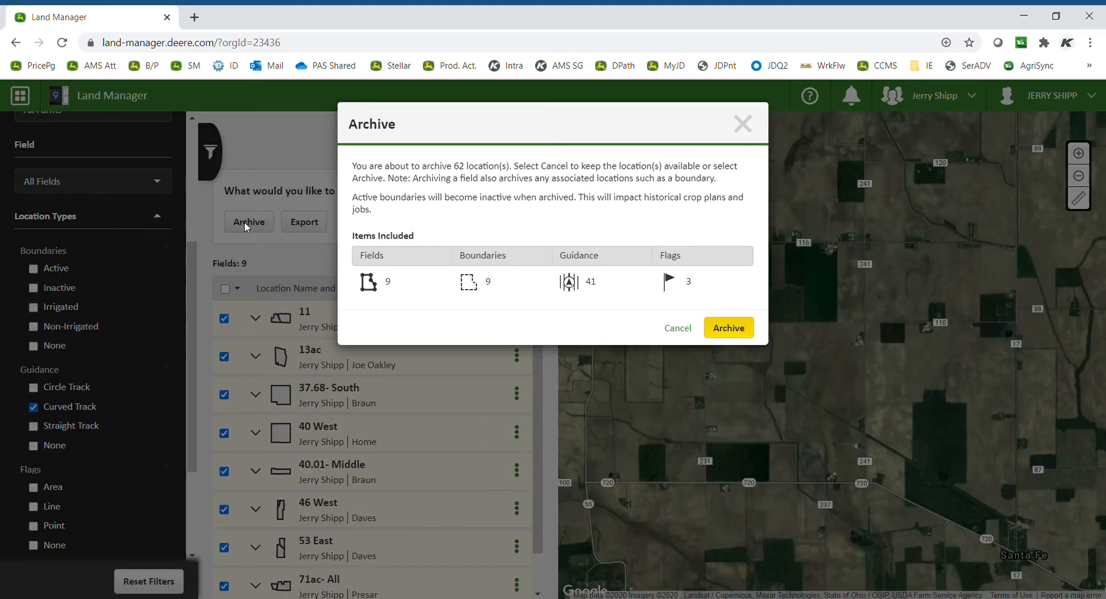
click(677, 328)
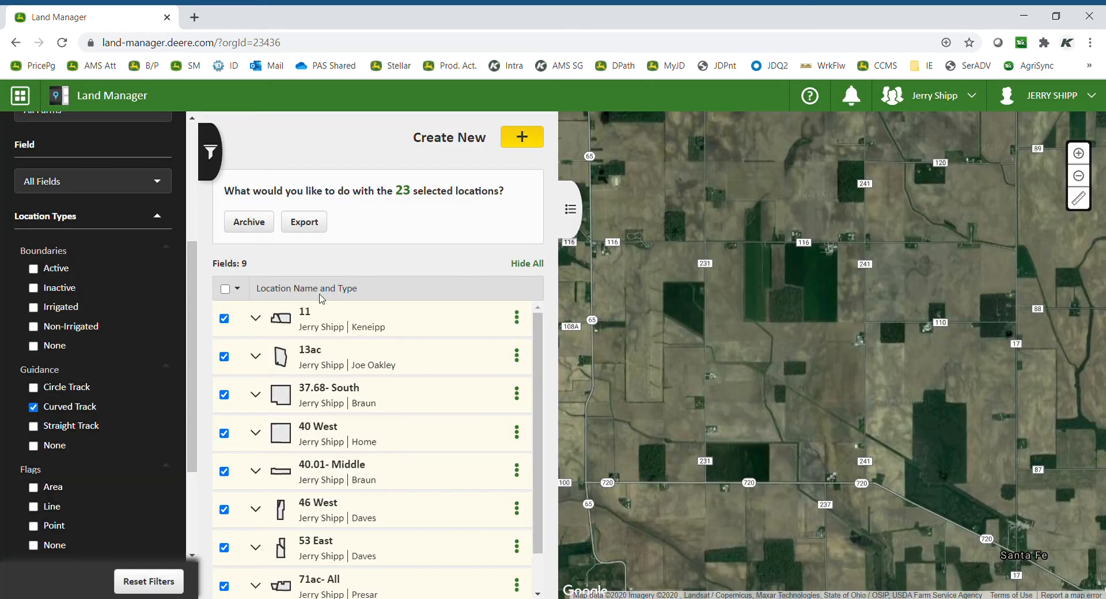
Step: Clear the whole selection, select only the filtered items, and review their archive summary without archiving
click(226, 289)
click(226, 289)
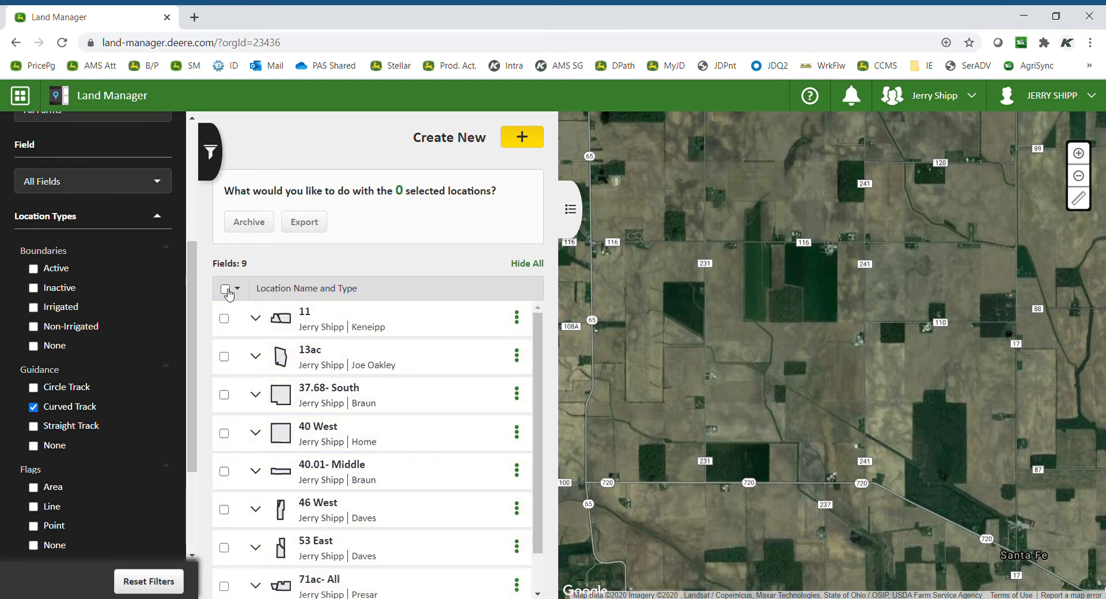
click(236, 289)
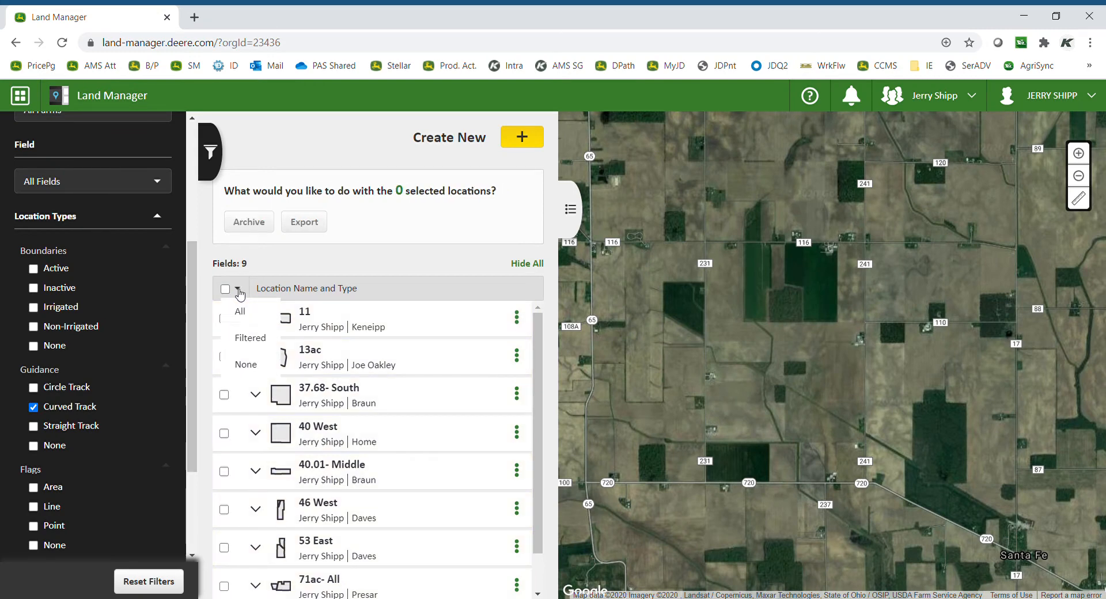
click(246, 339)
click(248, 223)
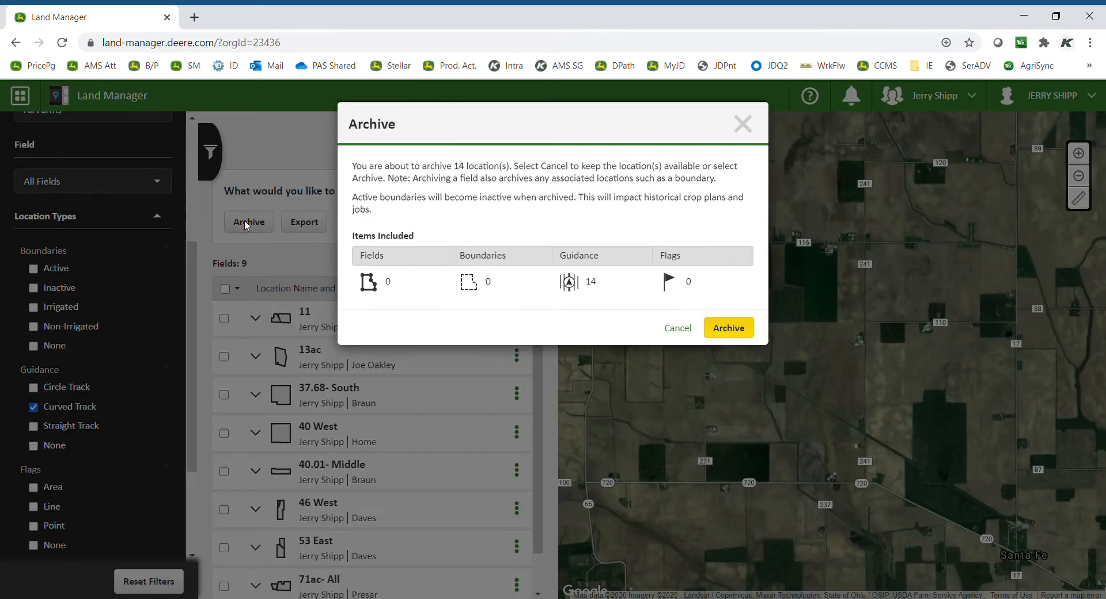
click(677, 330)
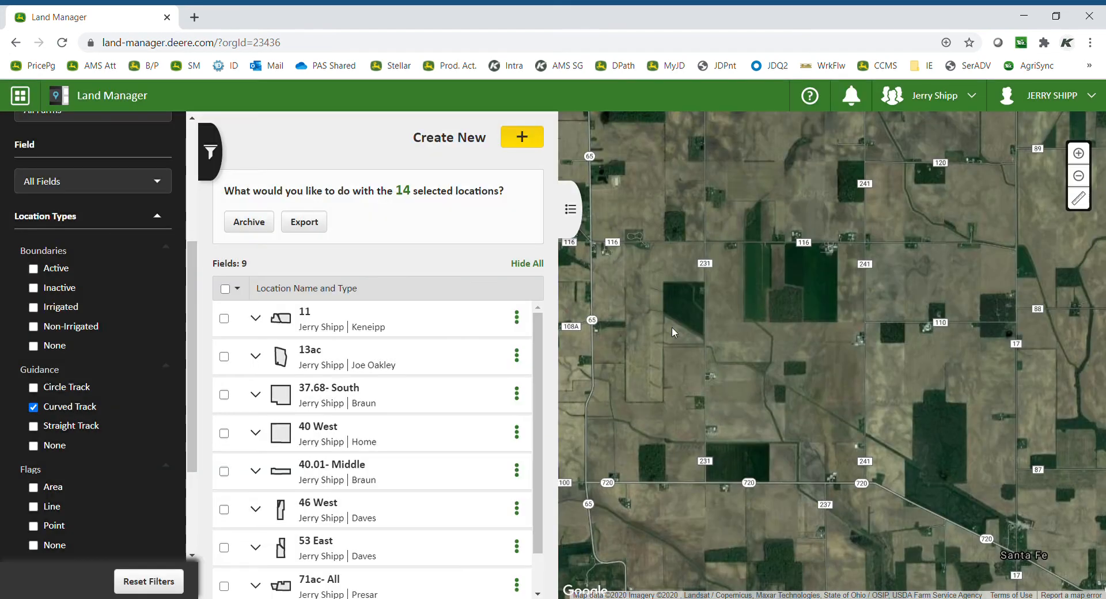
Step: Remove the Curved Track filter and switch the location list to the archived locations
click(35, 409)
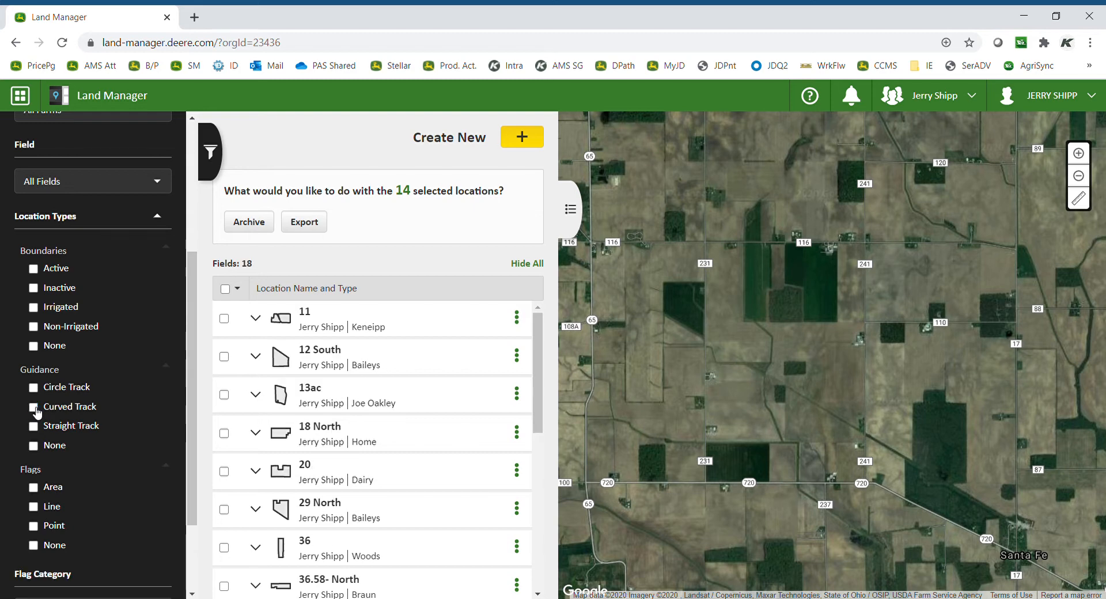
scroll(145, 242, up, 4)
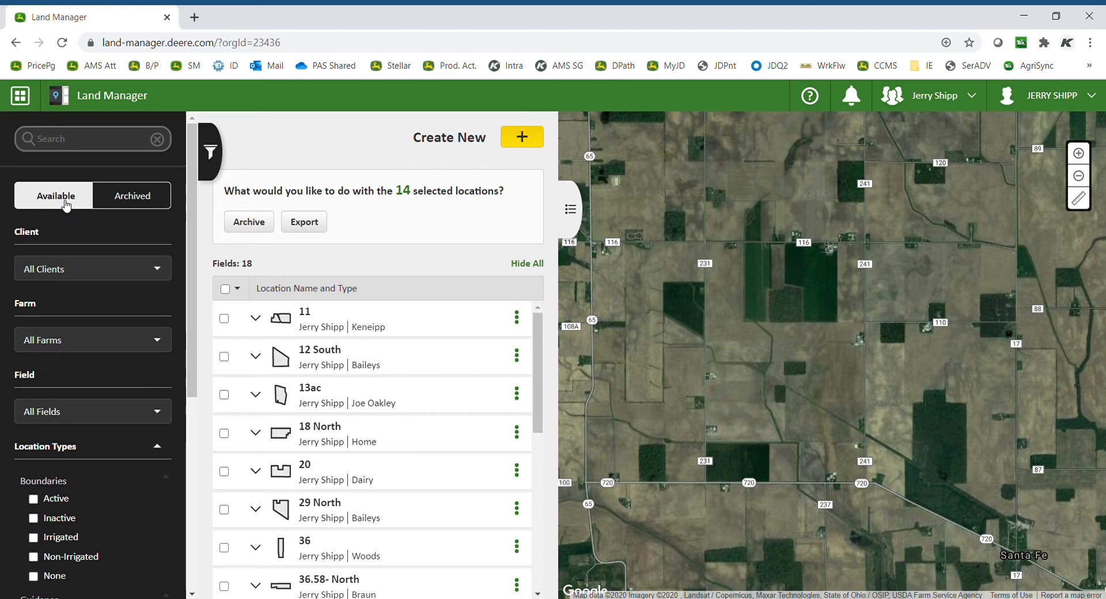
click(155, 204)
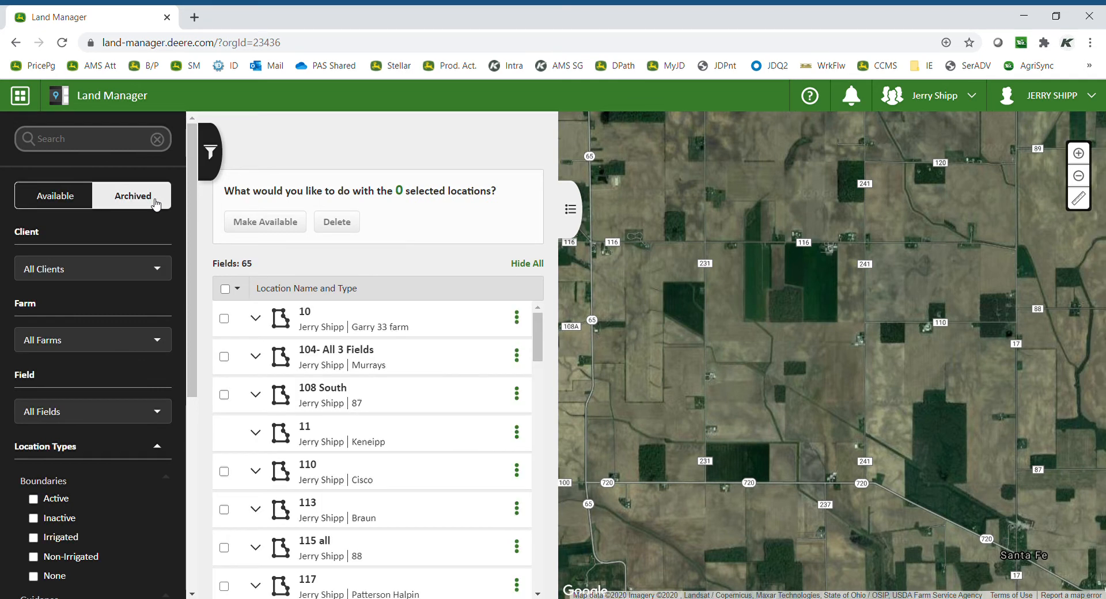
Step: Examine the archived guidance lines under field 11 and collapse the field again
mouse_move(241, 348)
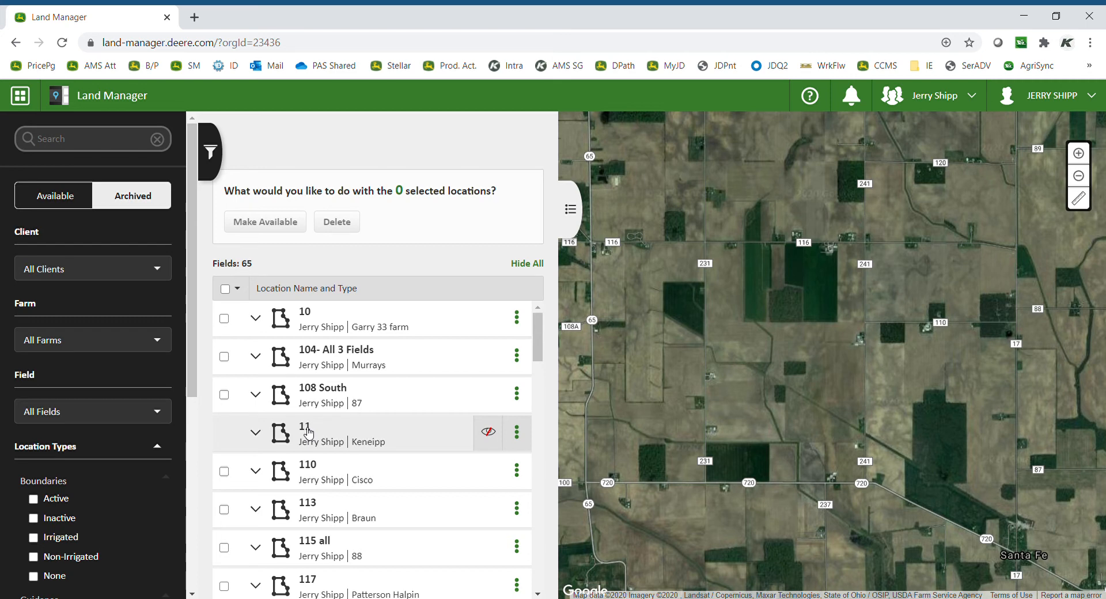
click(256, 433)
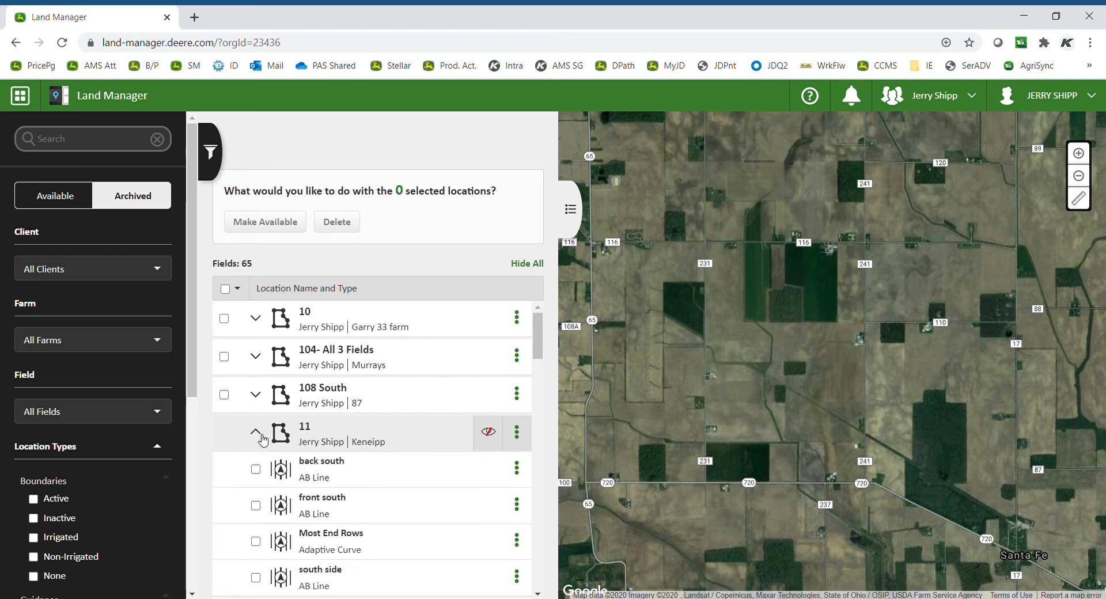
scroll(541, 338, down, 2)
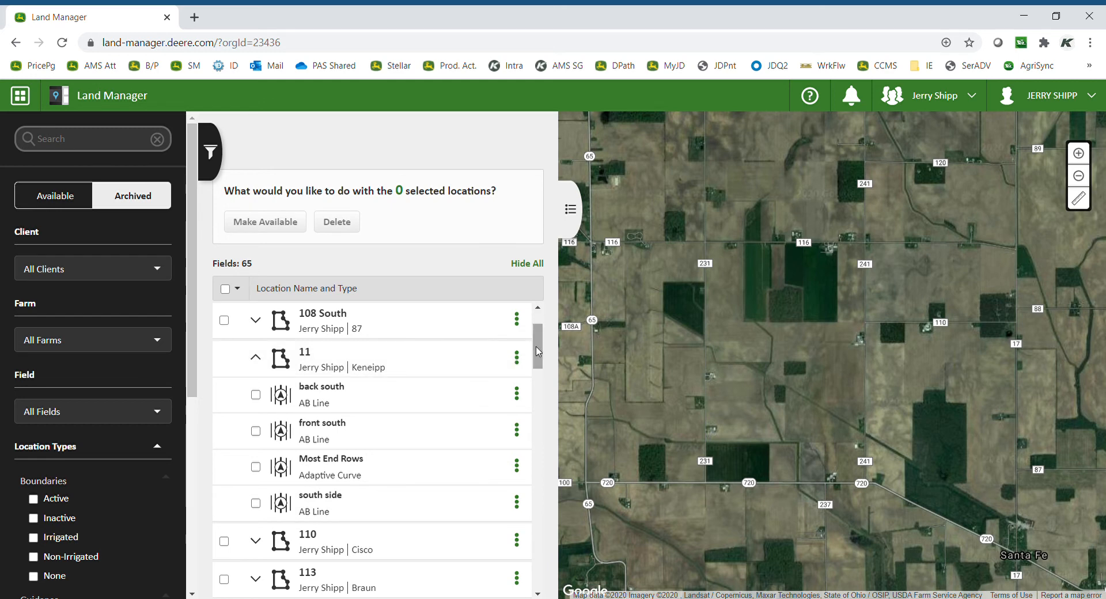
scroll(243, 429, up, 2)
click(255, 432)
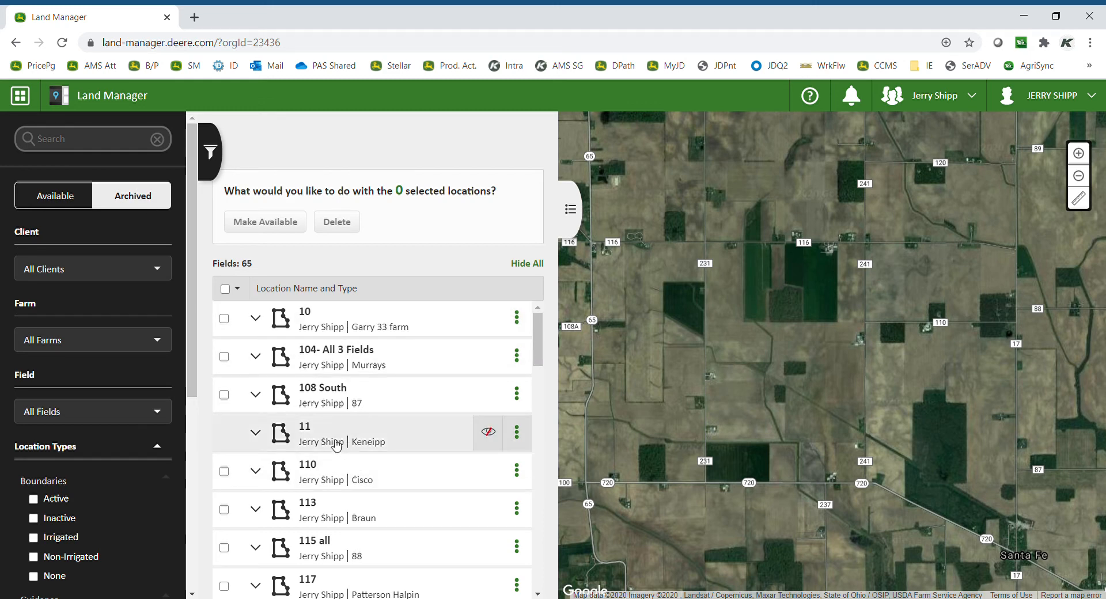
Step: Select archived field 110 with its locations, review the Make Available summary, cancel it and deselect the field
click(224, 472)
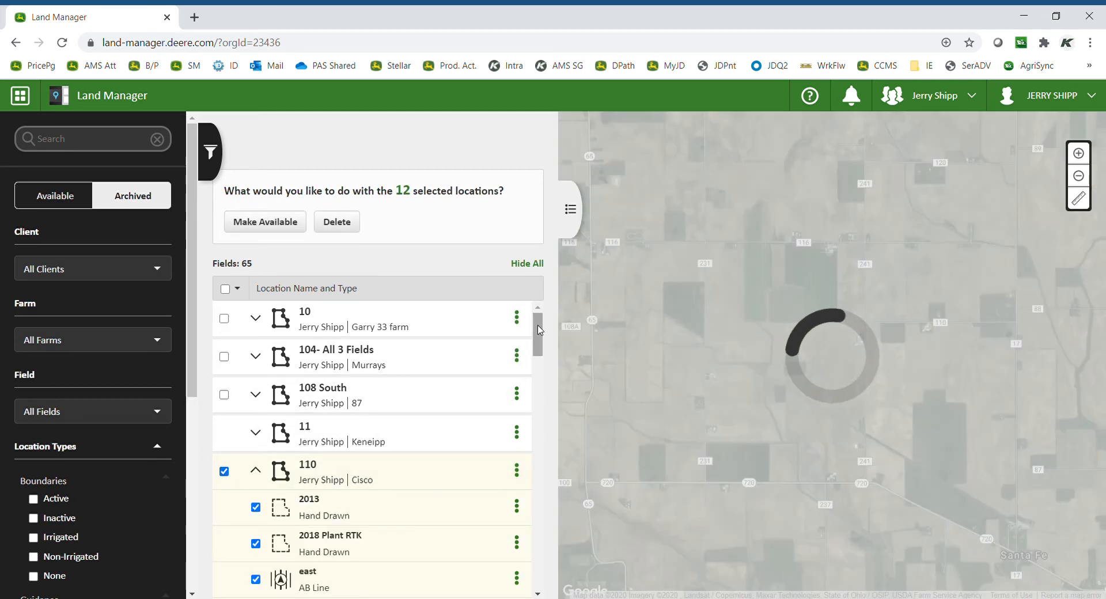
scroll(538, 345, down, 2)
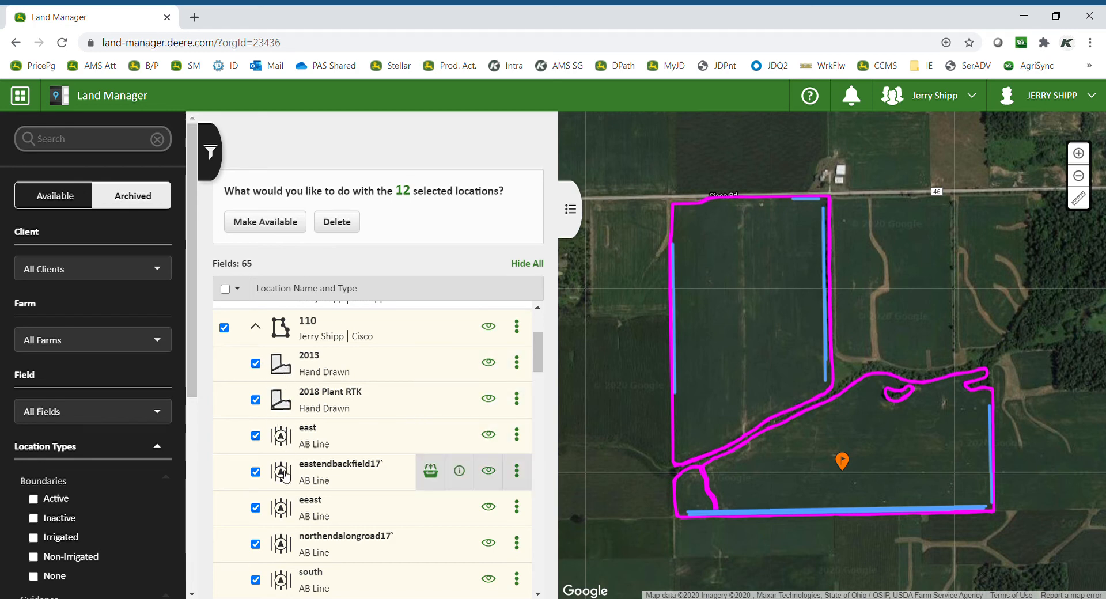
click(265, 221)
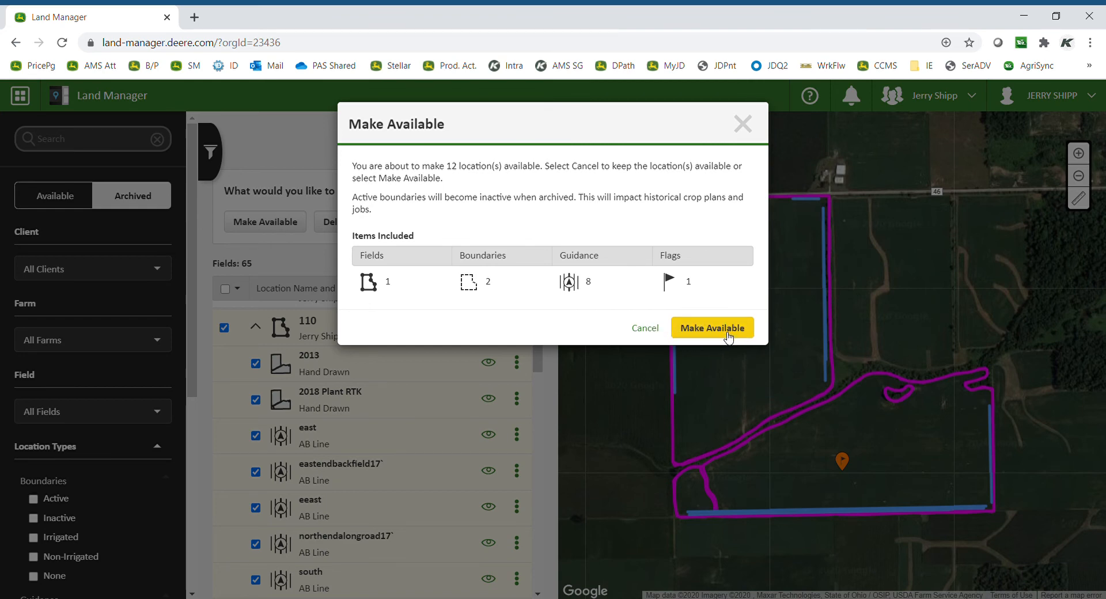
click(645, 328)
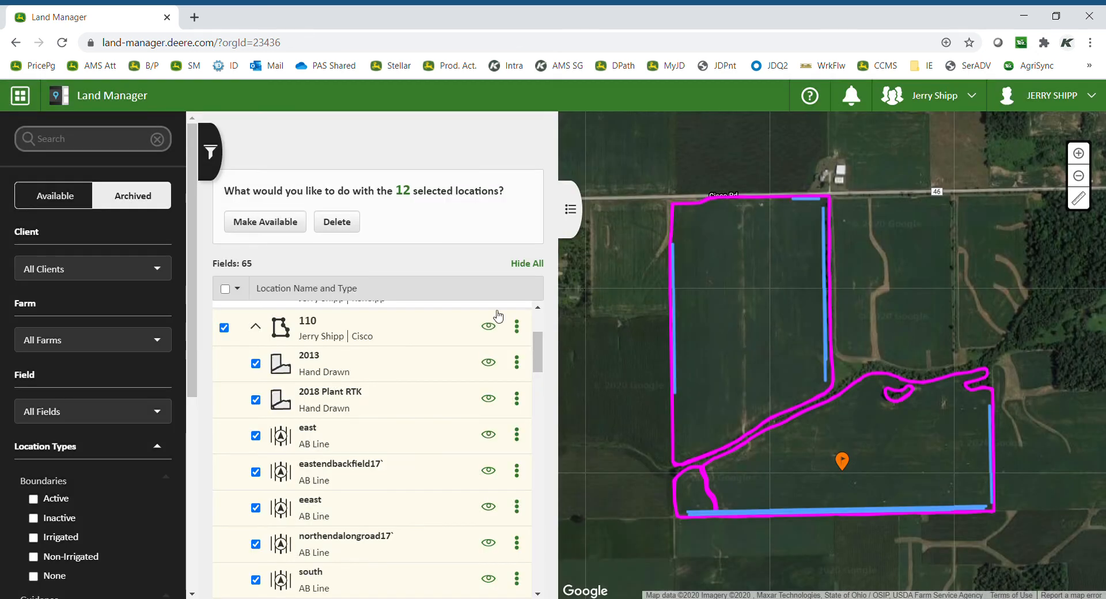
click(224, 328)
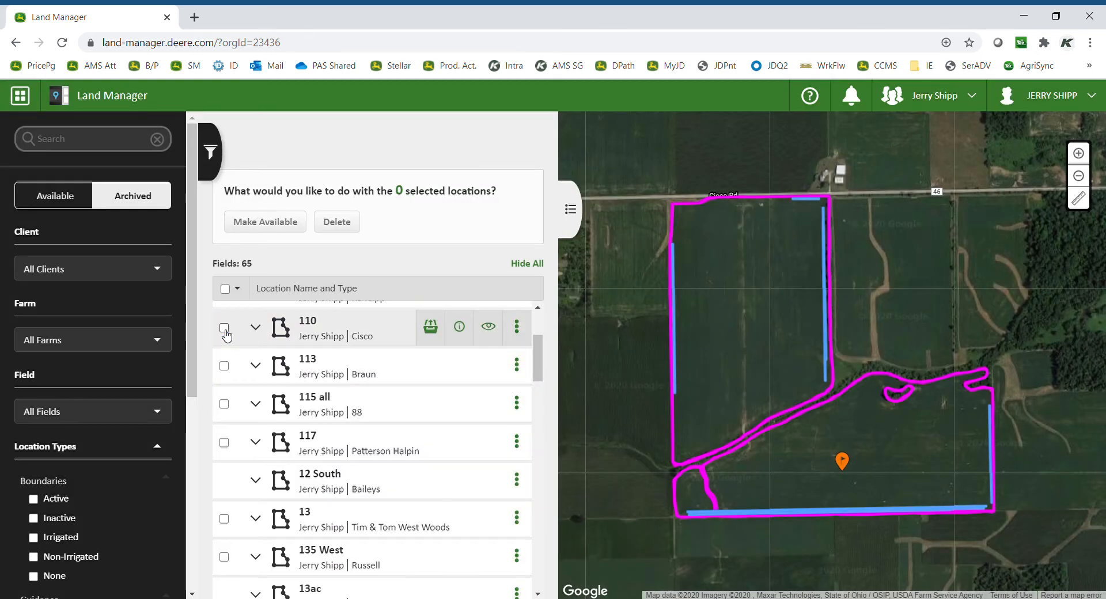
Step: Switch the location list back to the available locations and return to its first field
click(58, 197)
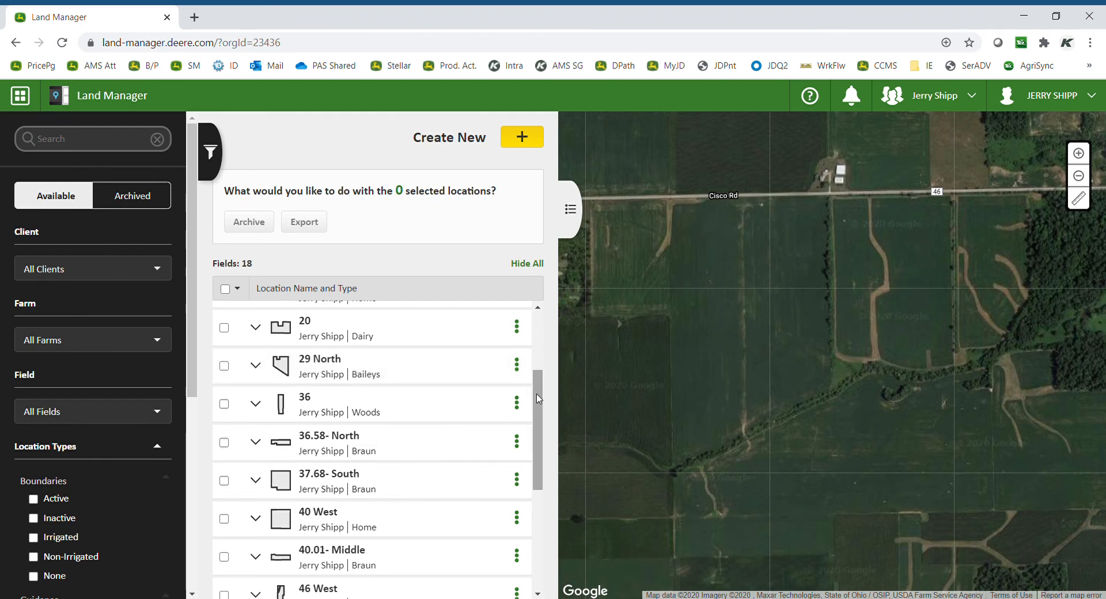
scroll(542, 388, up, 1)
drag(542, 389, 548, 334)
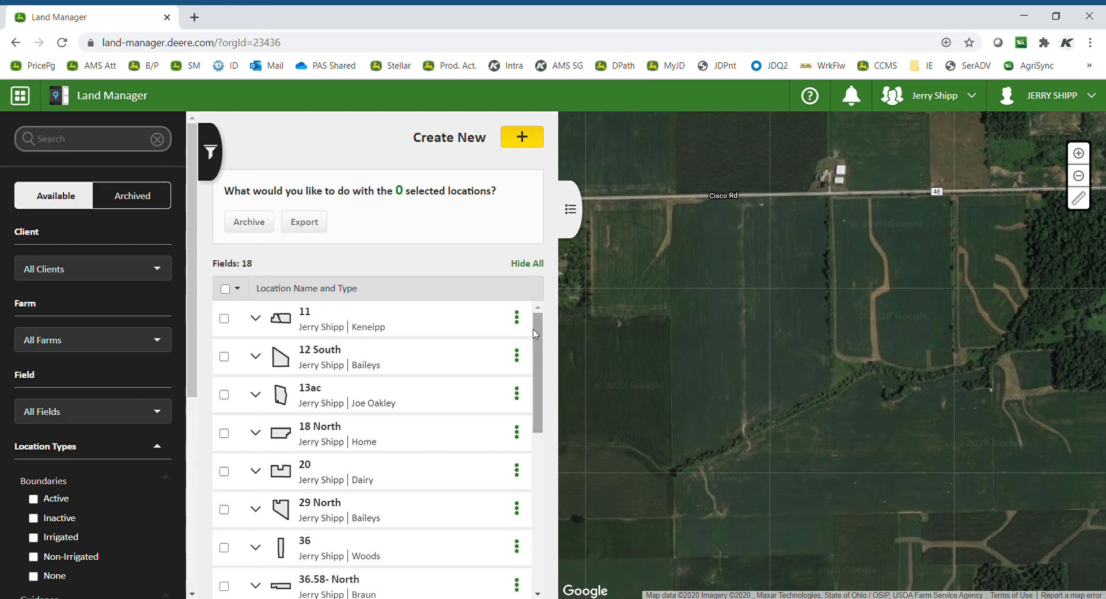
Step: Display field 11 on an enlarged map with the filters hidden and expand the field's entries
mouse_move(280, 340)
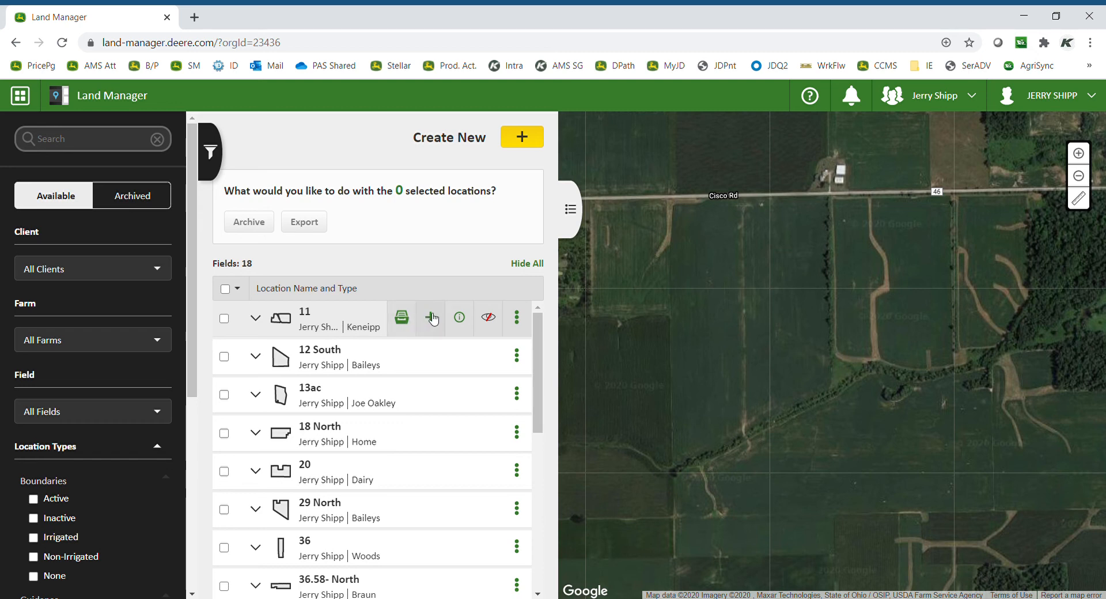
click(490, 318)
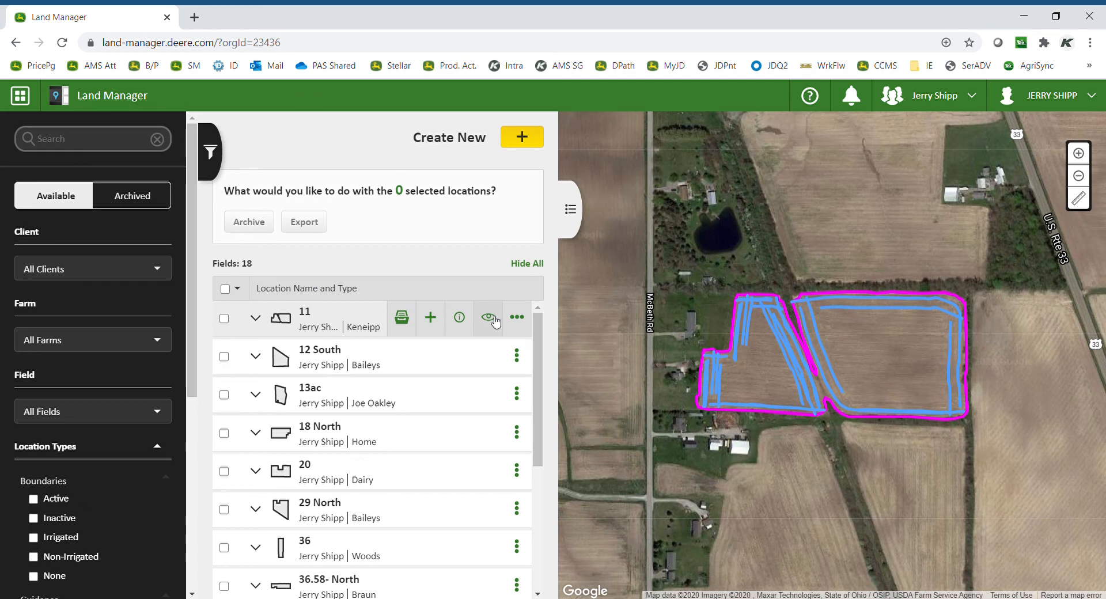
click(255, 319)
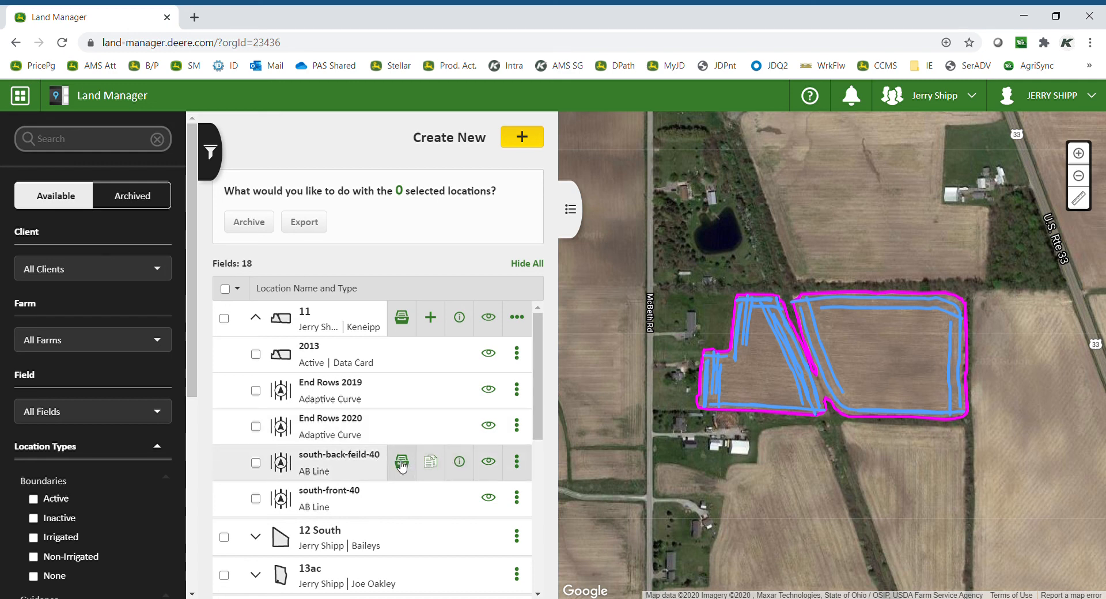
click(460, 463)
click(1049, 544)
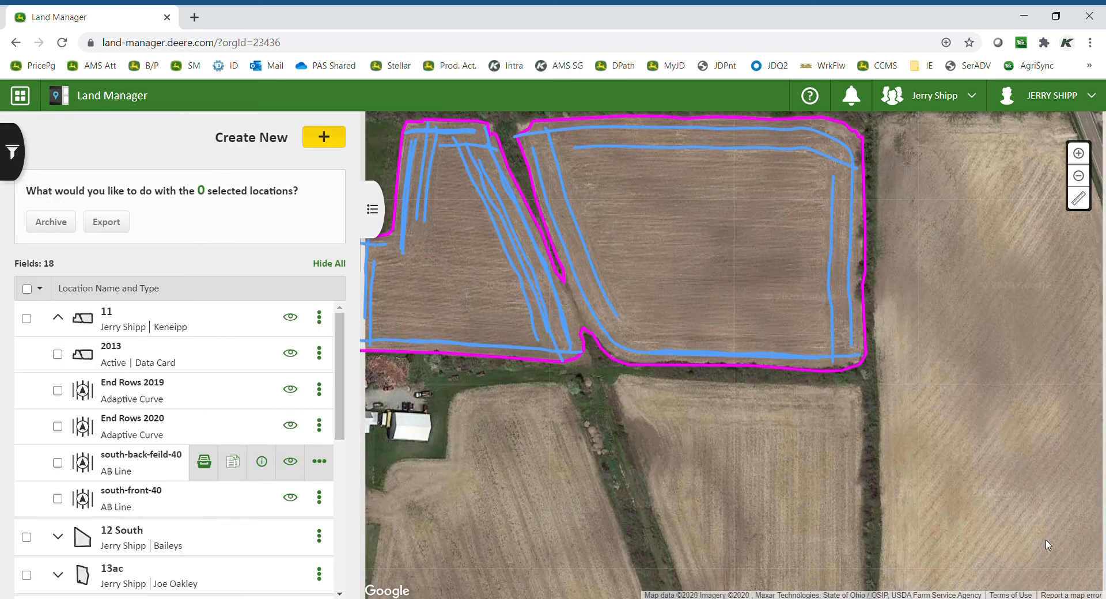
Step: Hide the End Rows 2019 and 2020 curves on the map, keeping both south AB lines of field 11 displayed
click(291, 466)
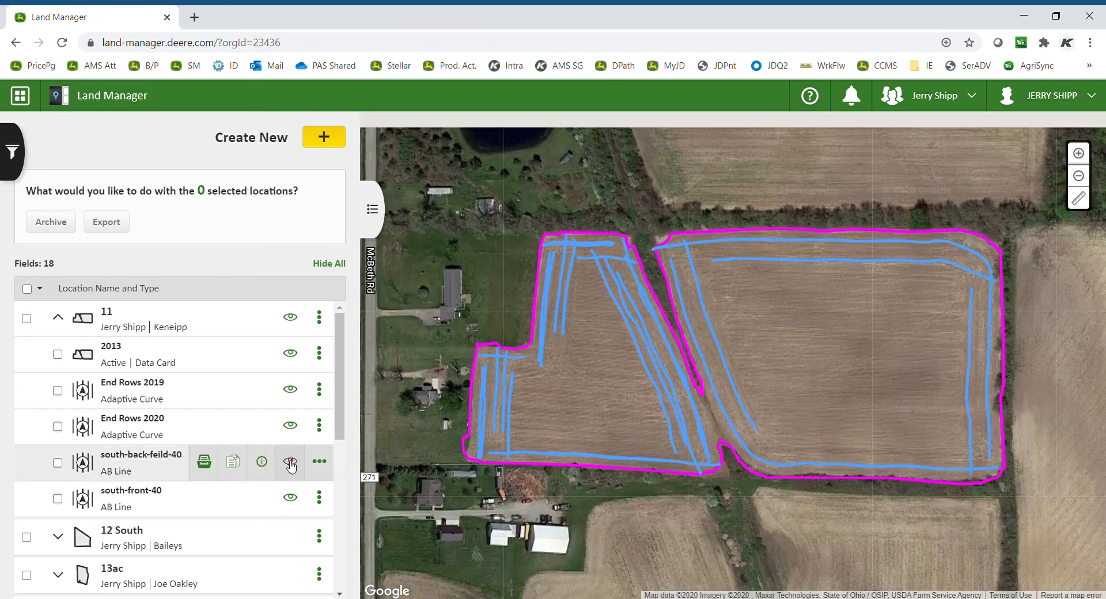
click(292, 391)
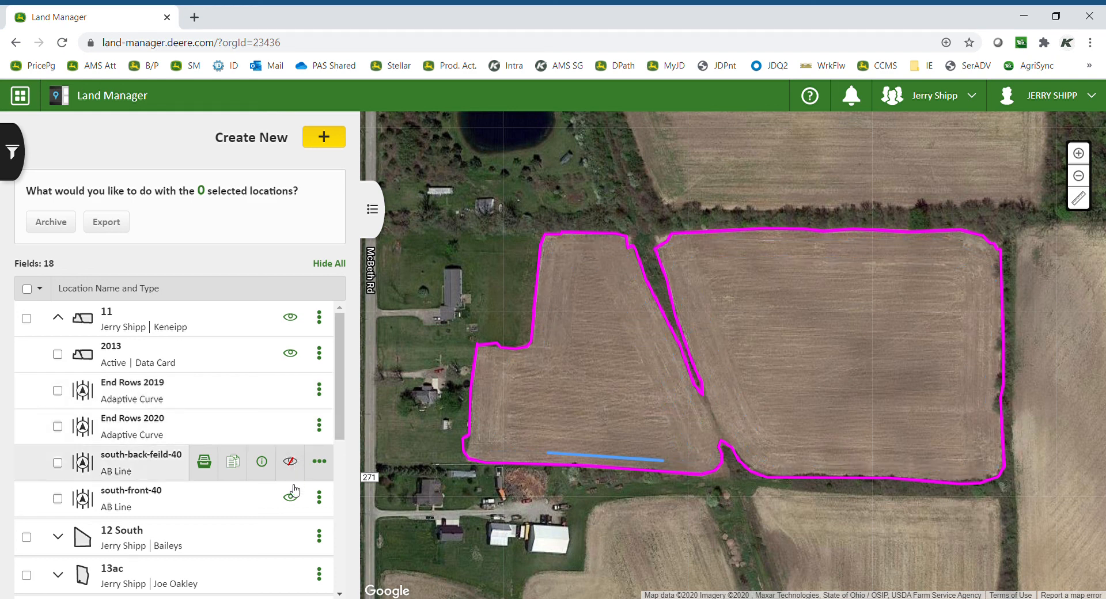
click(293, 464)
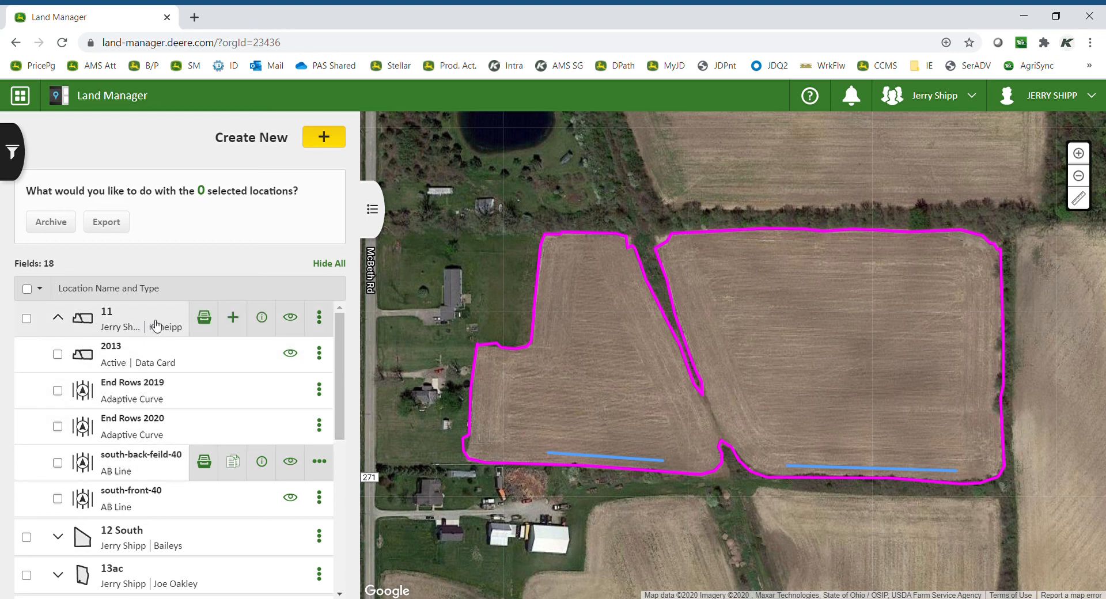
Step: Review what archiving field 11 would include, cancel it, and hide the field from the map with its entries collapsed
click(204, 320)
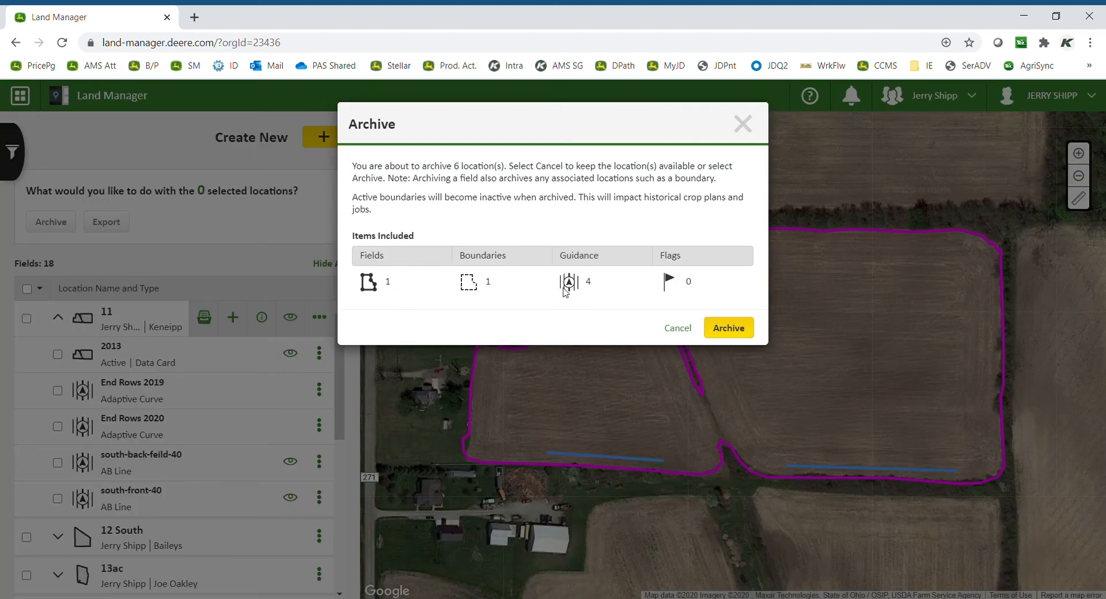
click(678, 329)
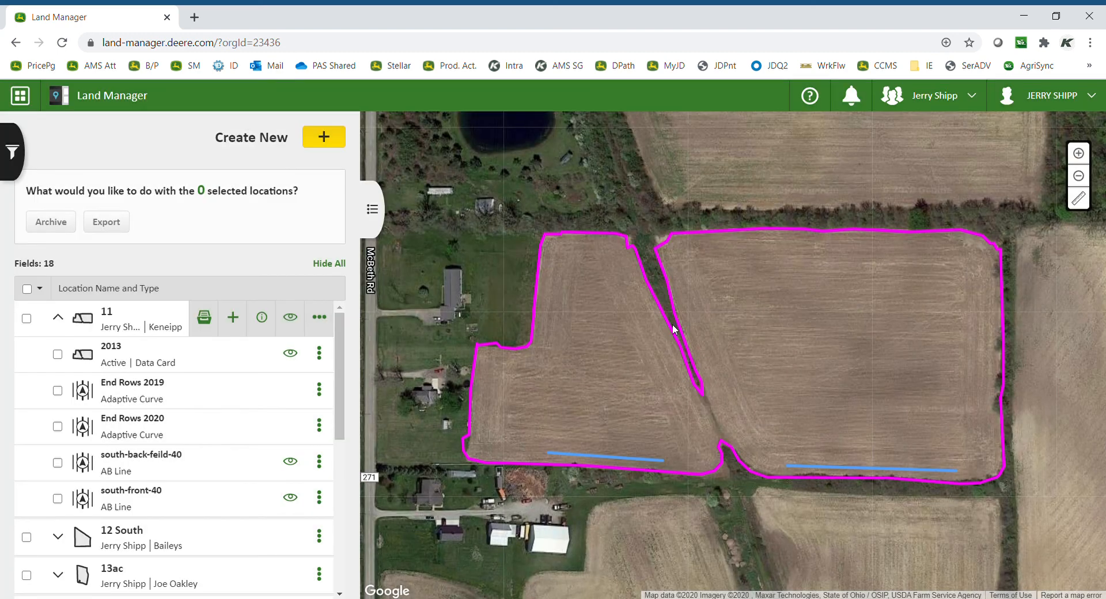
click(294, 322)
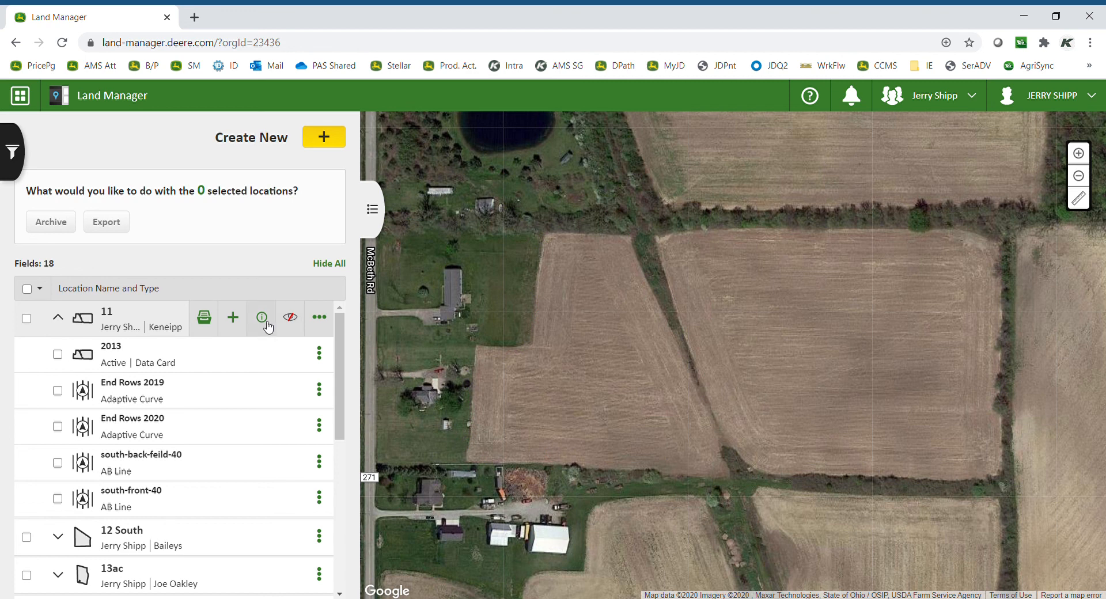
click(61, 321)
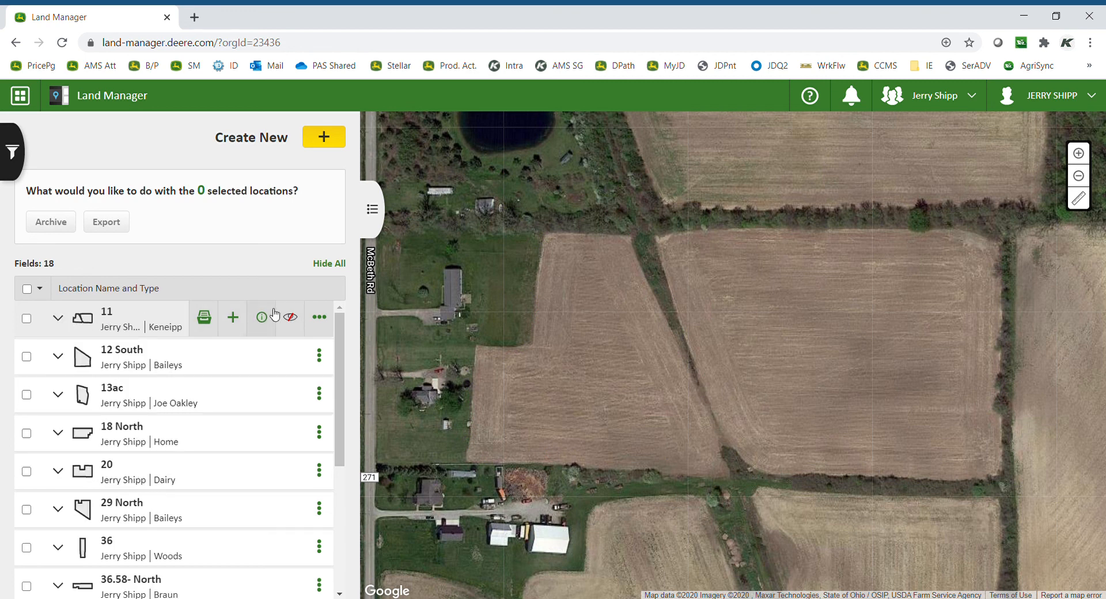